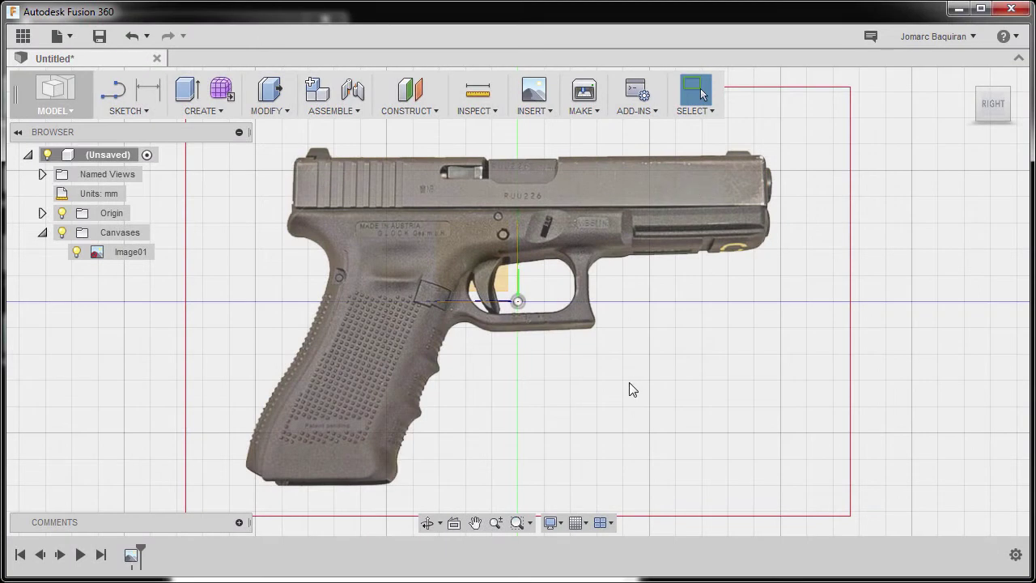
Start a 2-Point Rectangle sketch and expand the browser's Origin to reach the YZ plane.
click(131, 112)
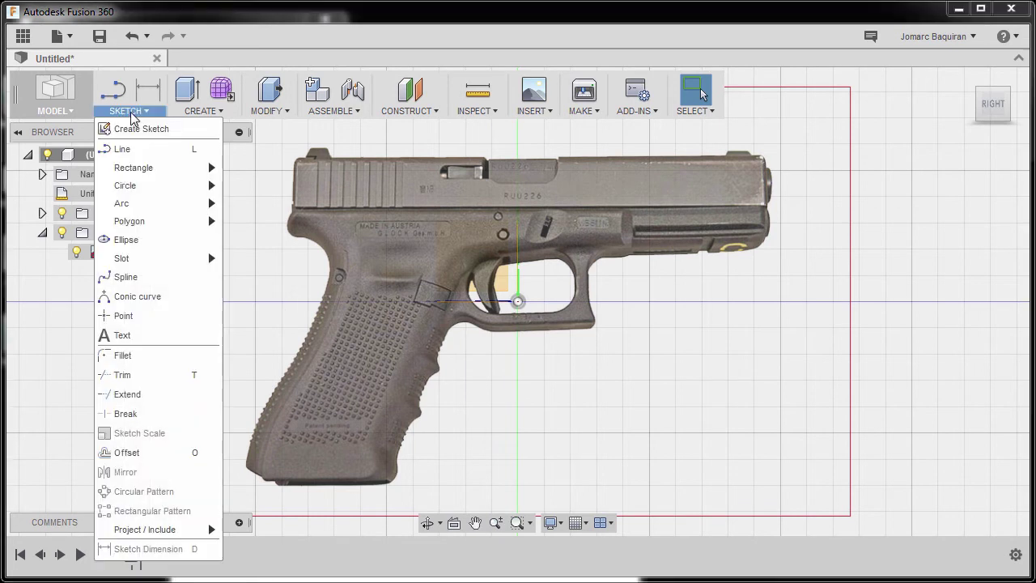
mouse_move(159, 171)
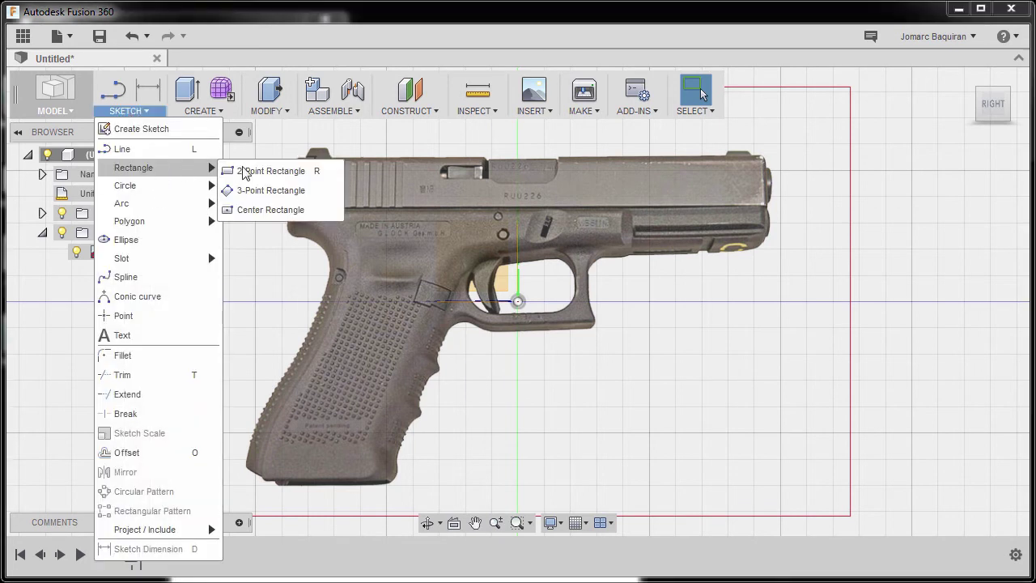
click(278, 172)
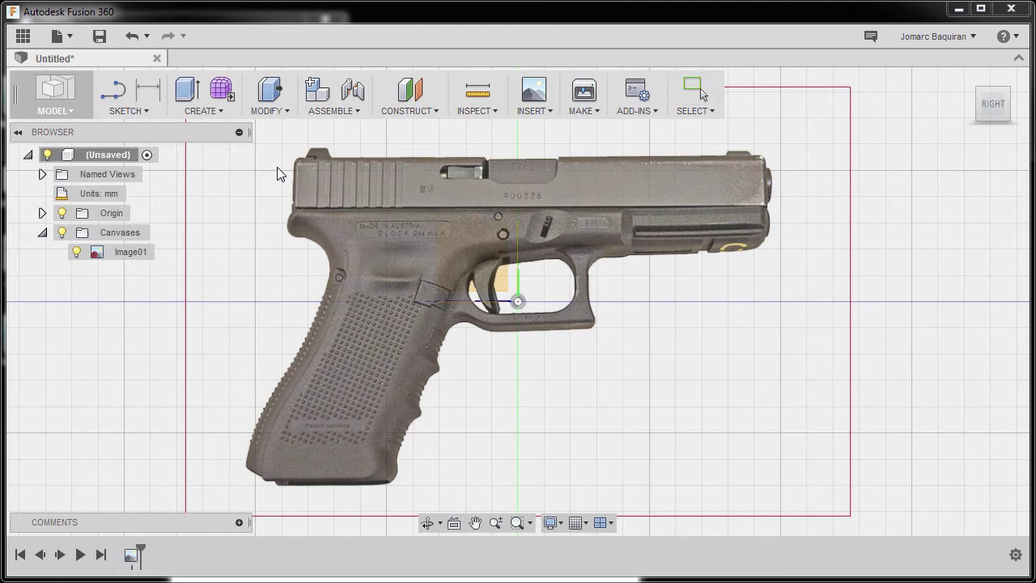
click(277, 168)
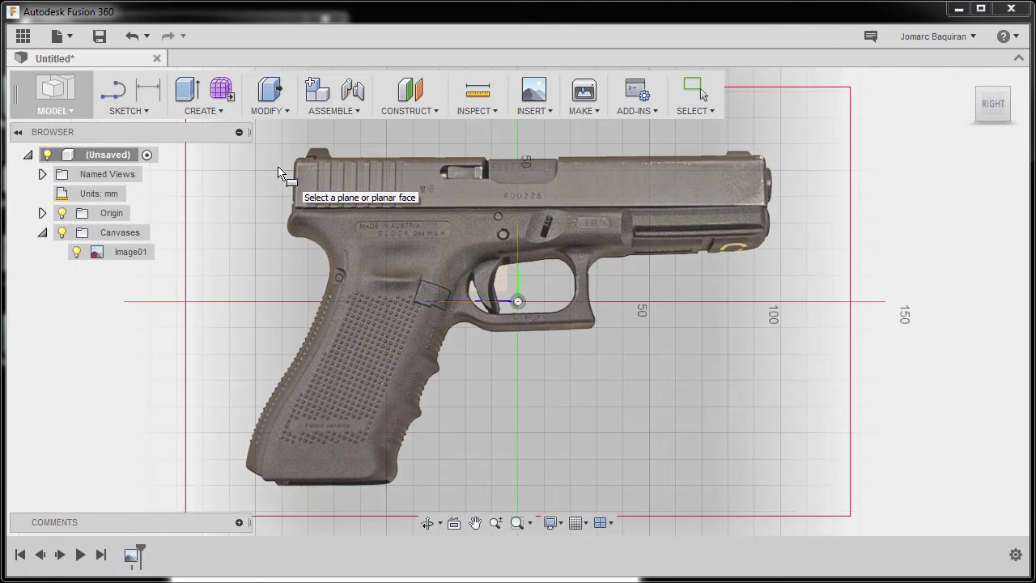
click(42, 213)
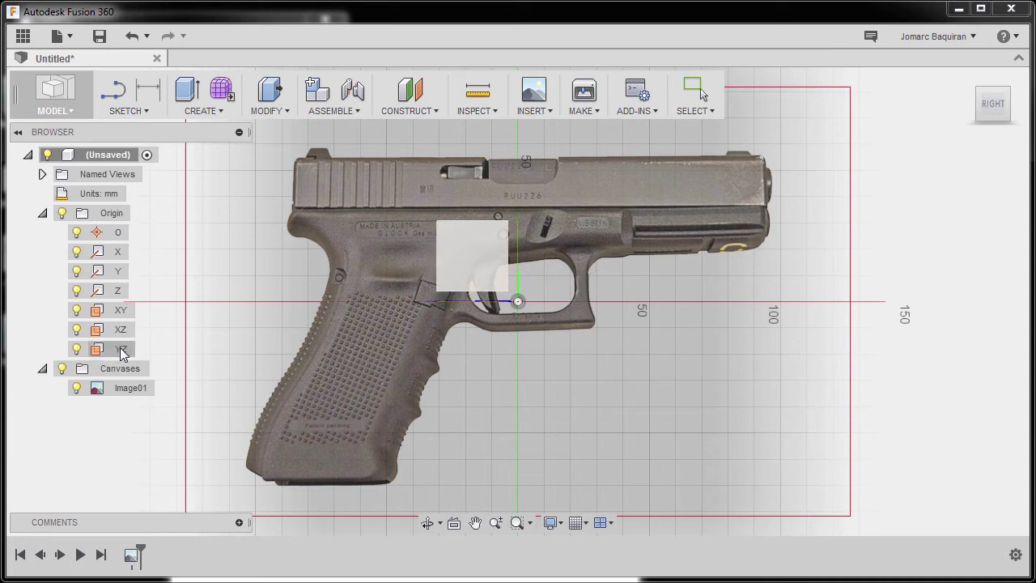
Sketch on the YZ plane and draw a rectangle from the slide's top-left to bottom-right corner.
click(473, 240)
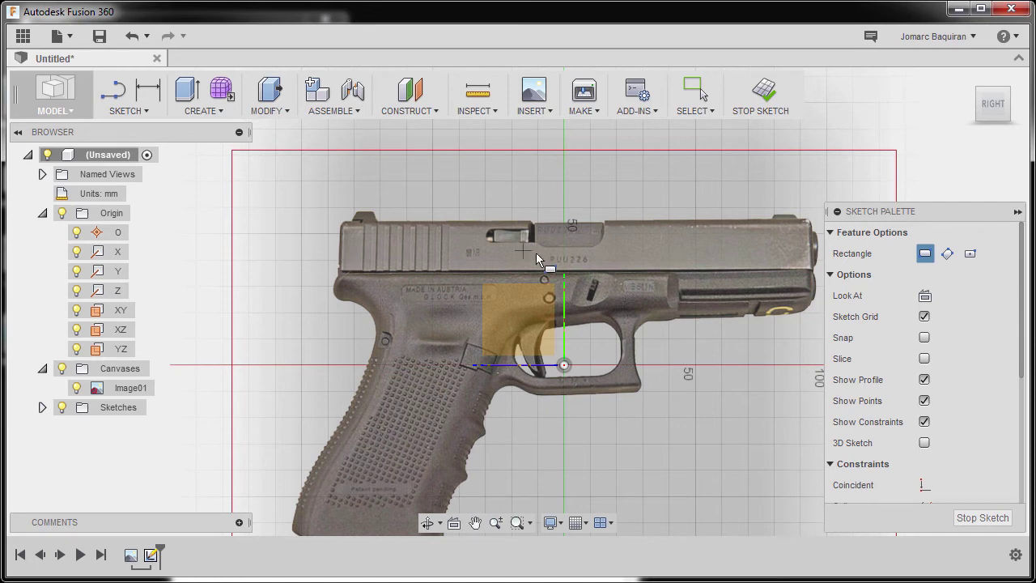
scroll(538, 261, down, 2)
scroll(481, 252, up, 4)
middle_drag(413, 254, 343, 256)
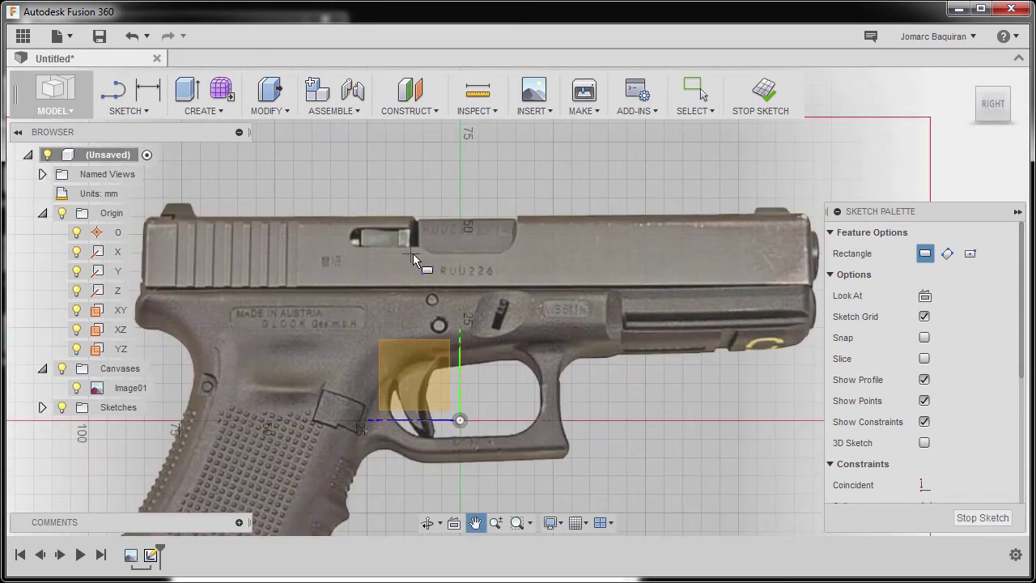
click(145, 217)
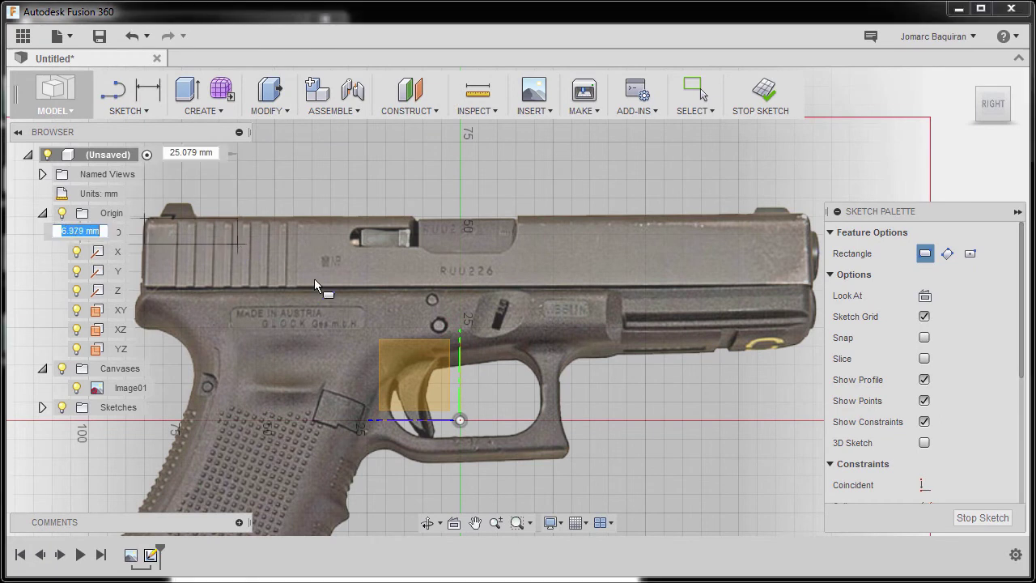
click(812, 285)
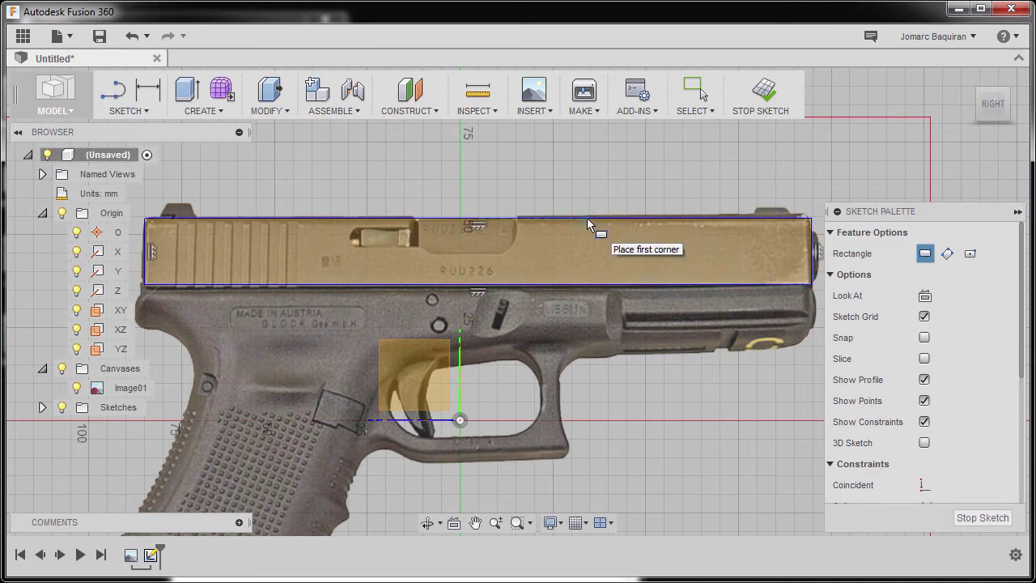
key(Escape)
scroll(570, 205, up, 1)
scroll(570, 206, down, 2)
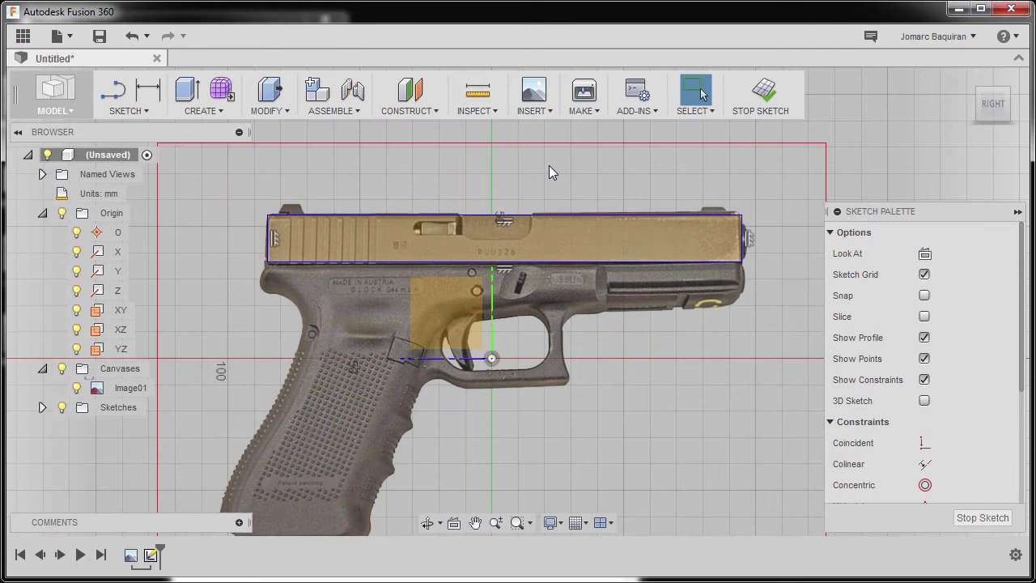
Dimension the rectangle's left-to-right length above the slide as 180 mm.
key(d)
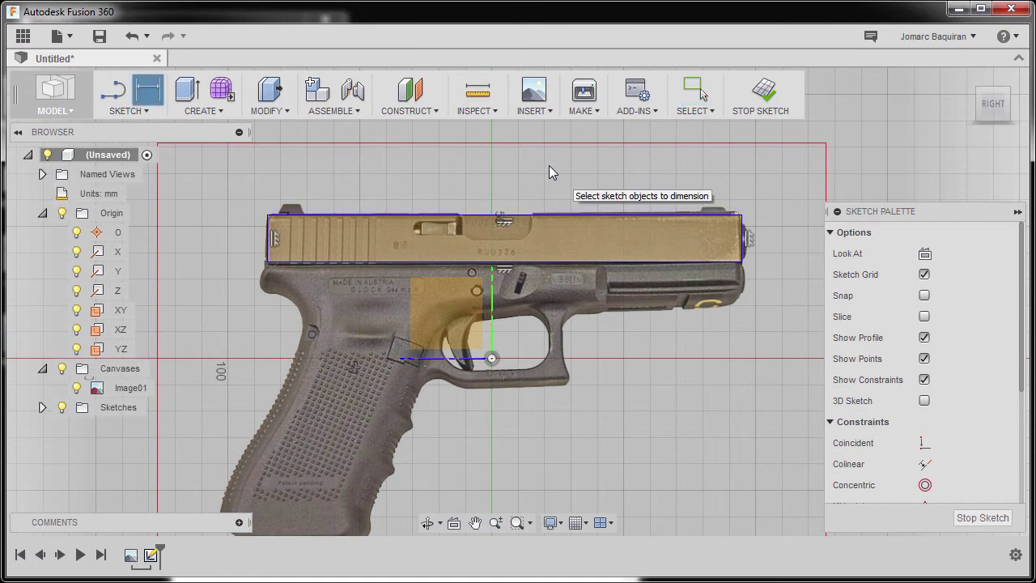
click(143, 114)
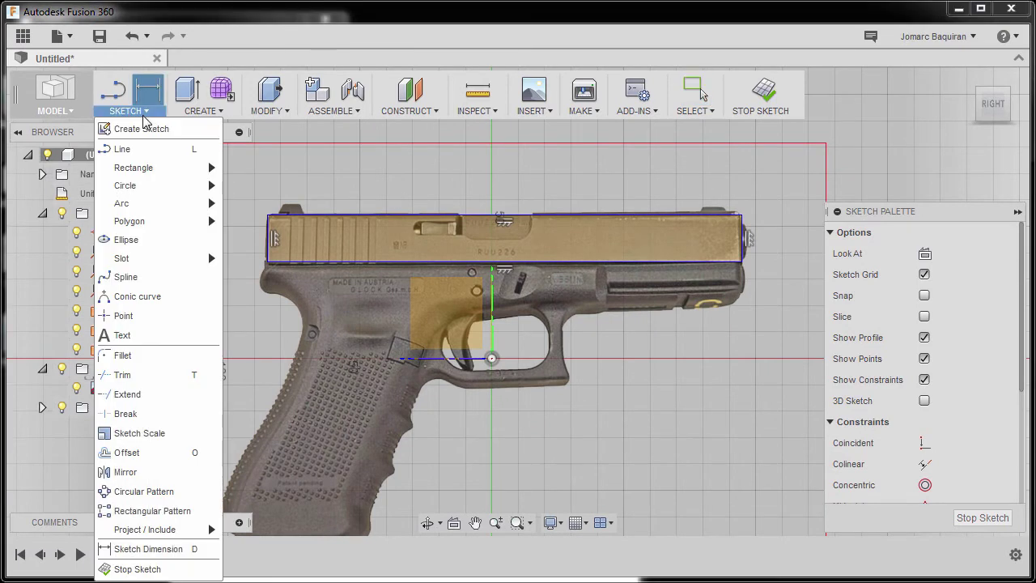
click(154, 550)
click(270, 236)
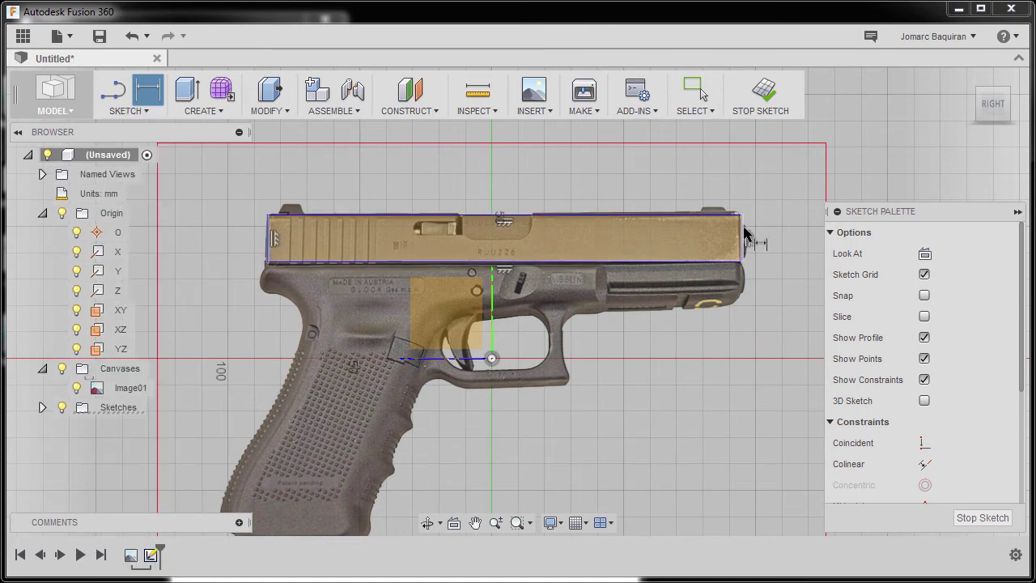
click(743, 228)
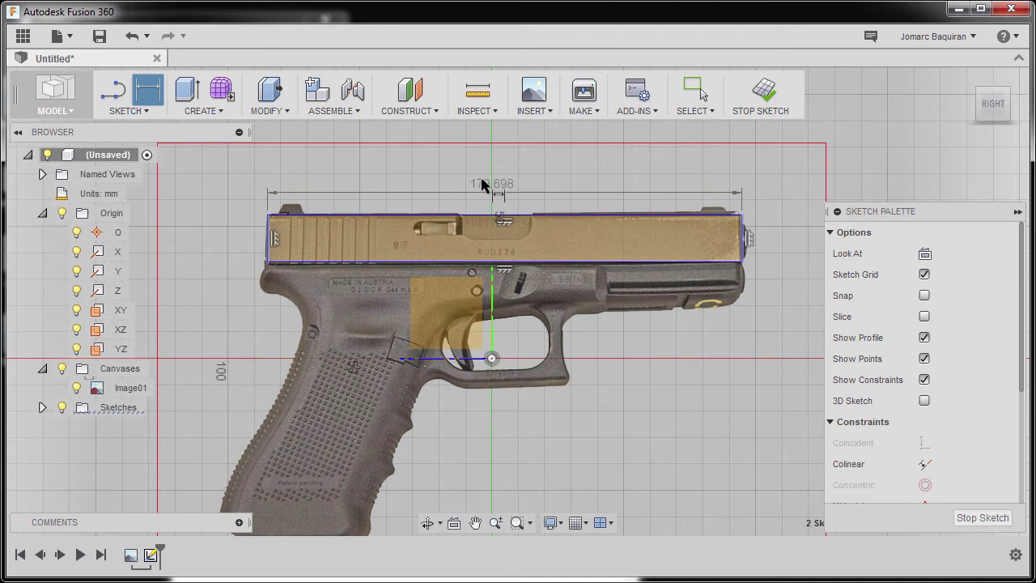
click(499, 166)
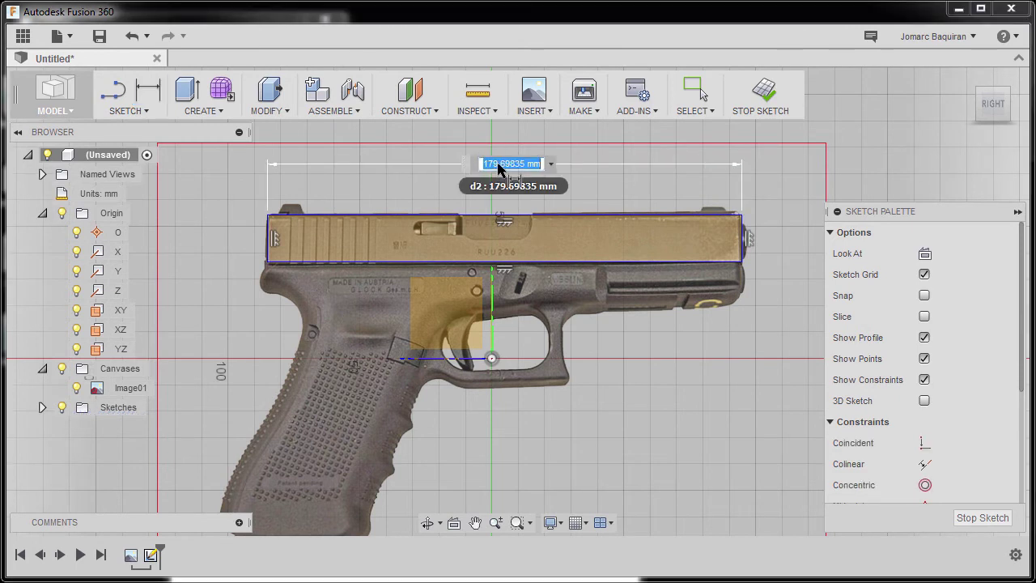
text(180)
key(Return)
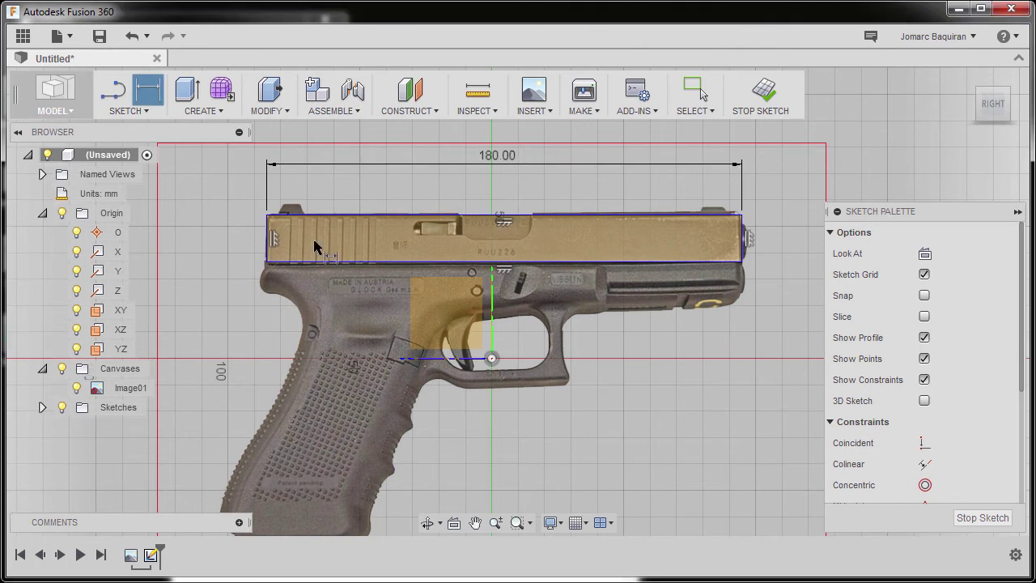
Dimension the slide's top-to-bottom height as 18 mm.
click(339, 216)
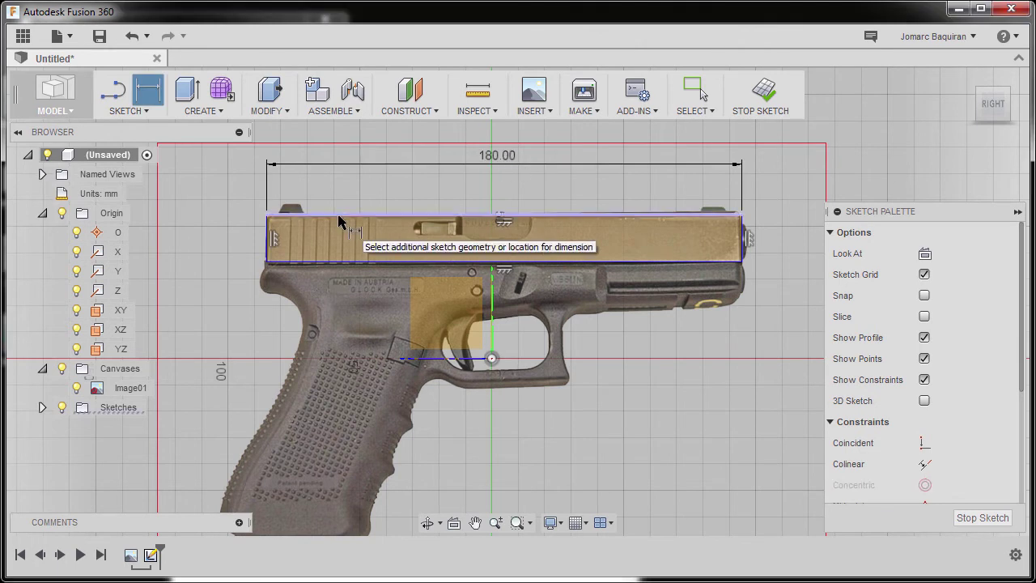
click(338, 219)
click(339, 260)
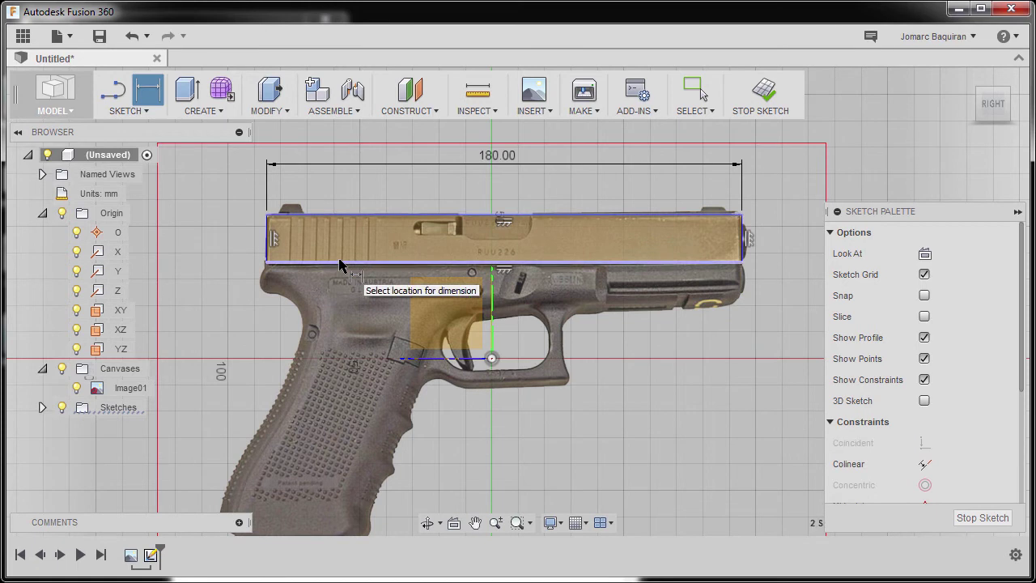
click(215, 242)
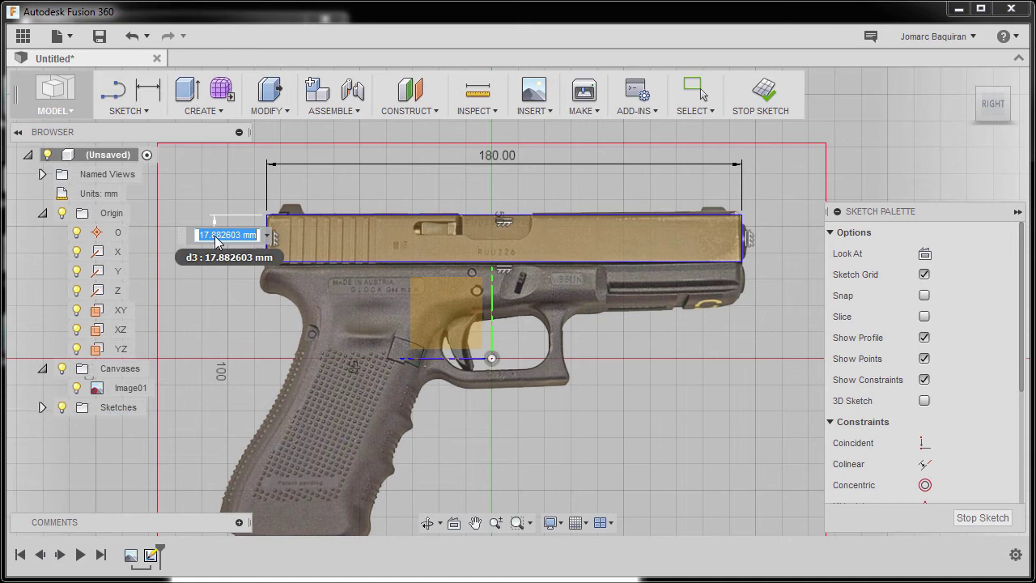
text(18)
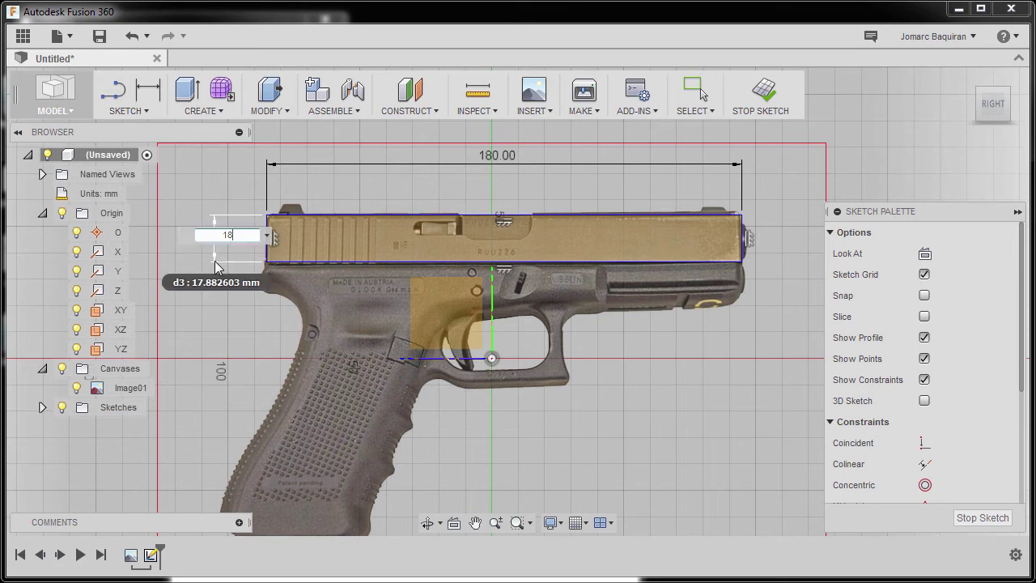
key(Return)
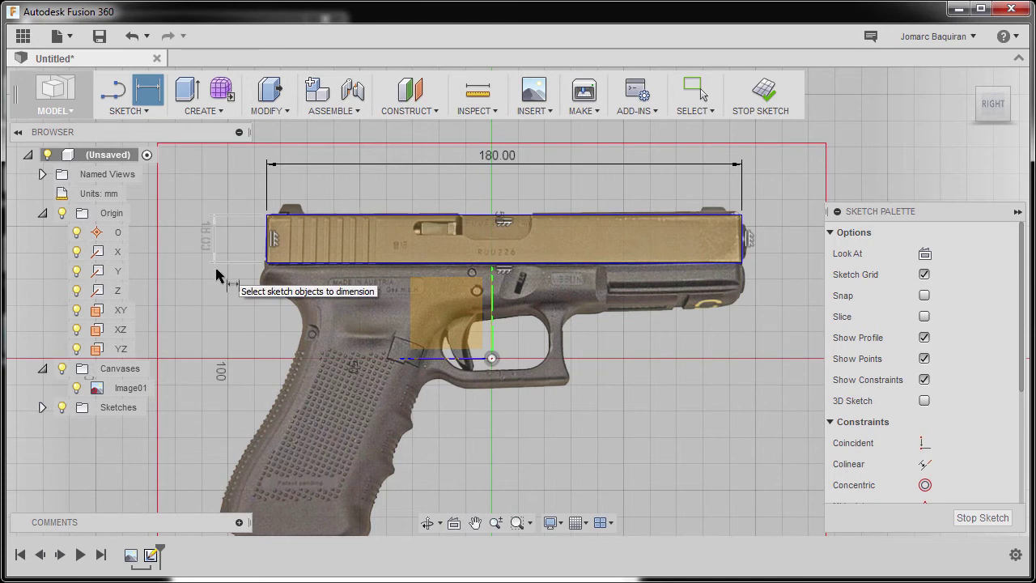
Set the distance from the slide's bottom edge to the origin point at 36 mm.
click(315, 265)
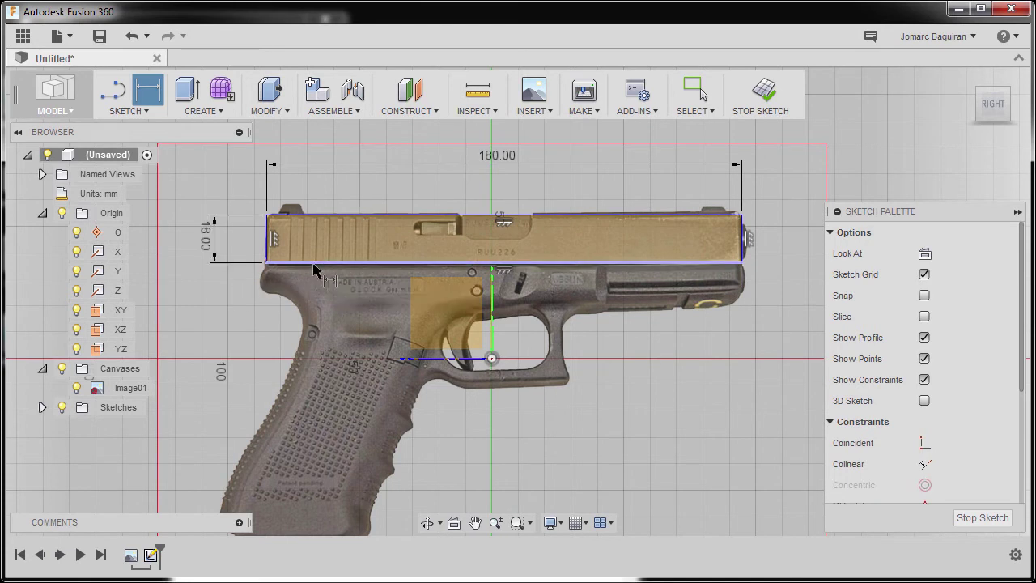
click(491, 358)
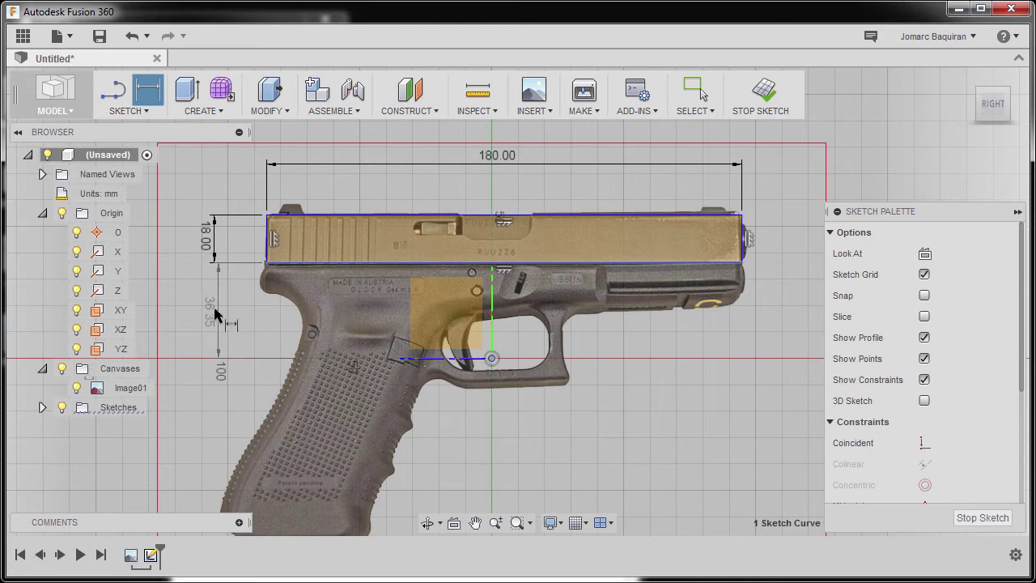
click(214, 320)
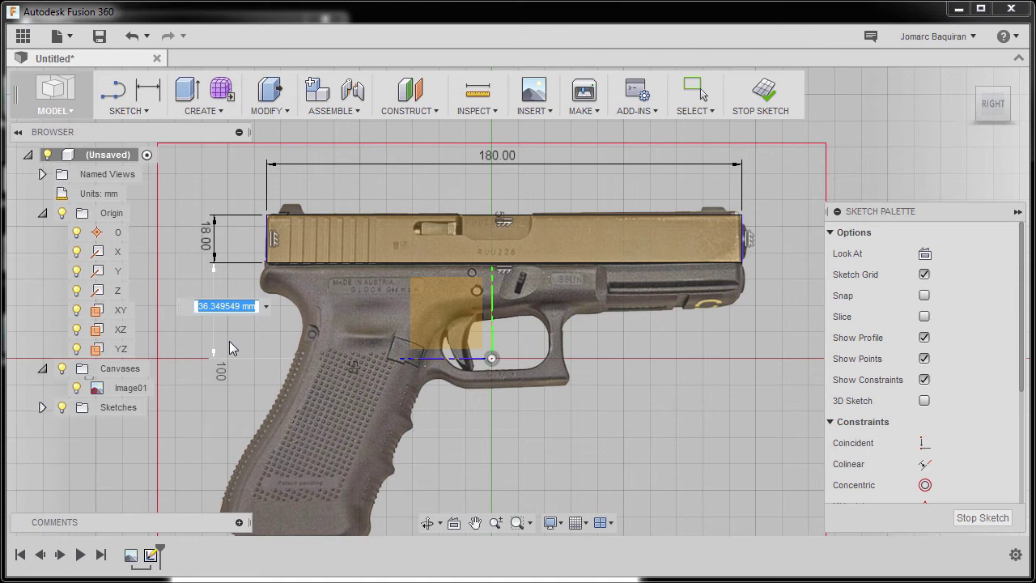
text(36)
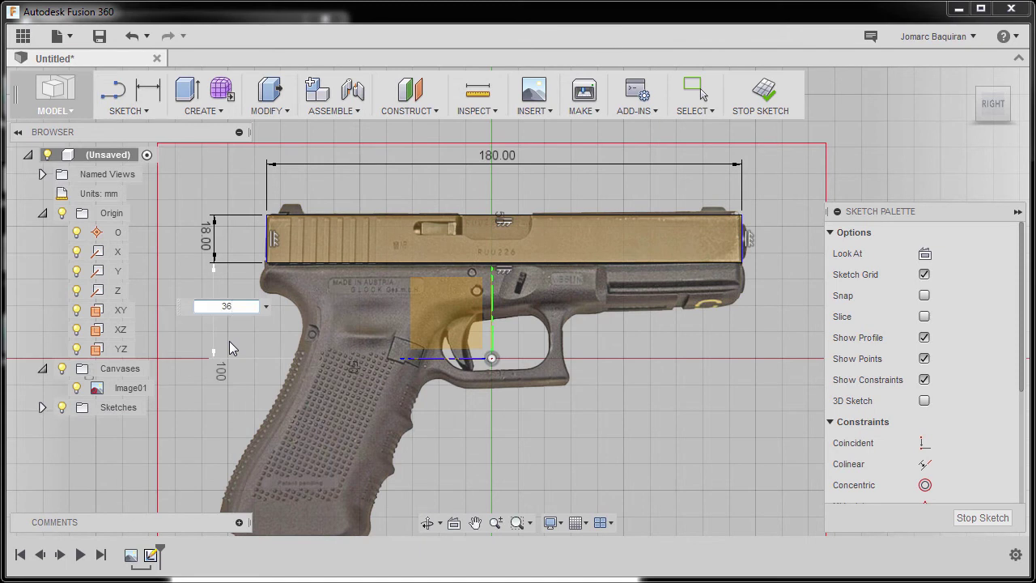
key(Return)
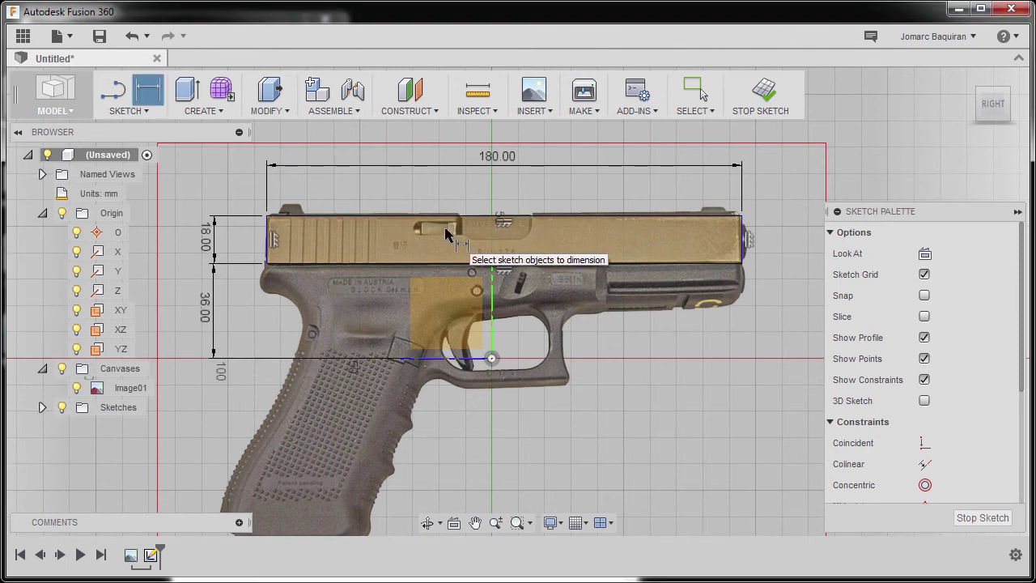
key(Escape)
drag(268, 217, 299, 217)
drag(774, 217, 741, 215)
key(Escape)
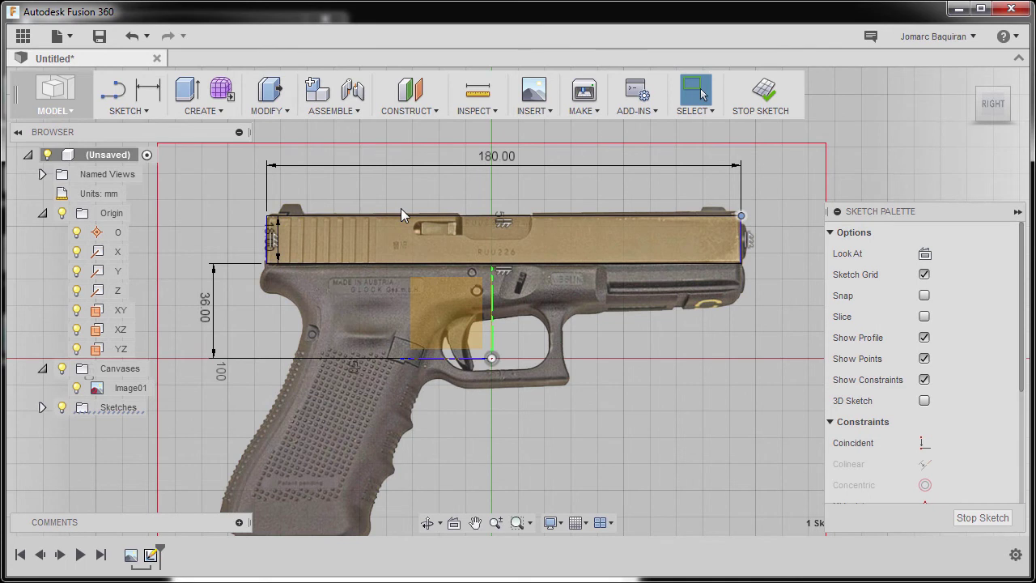
key(ctrl+z)
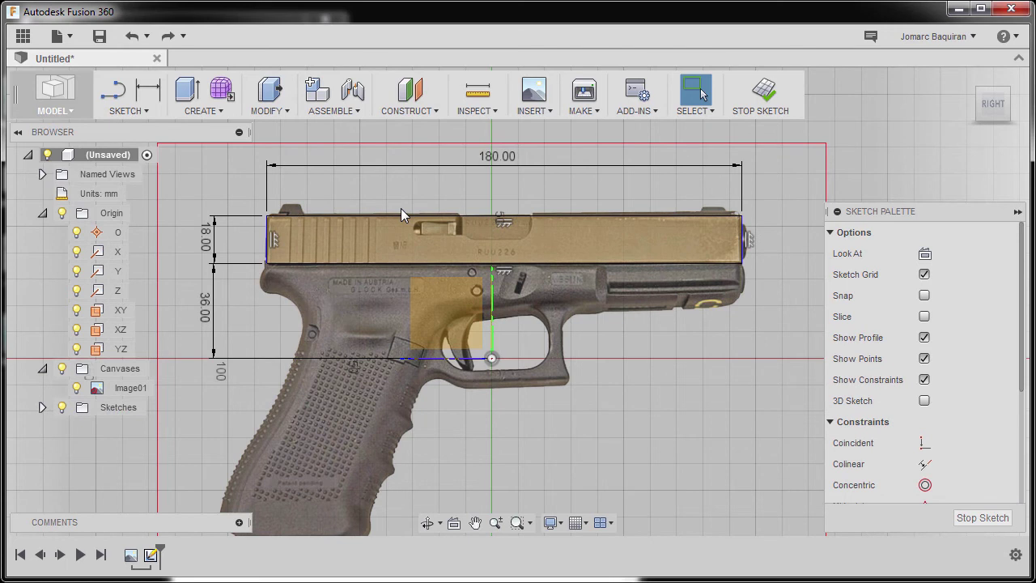
key(d)
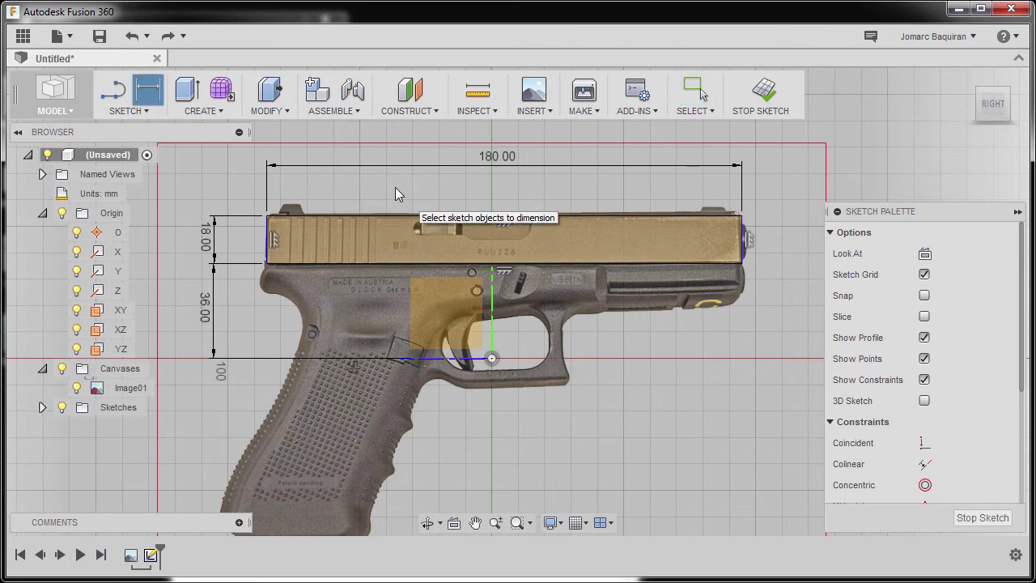
Dimension the slide's rear edge to the trigger-area point as 85 mm horizontally, then exit dimensioning.
click(267, 240)
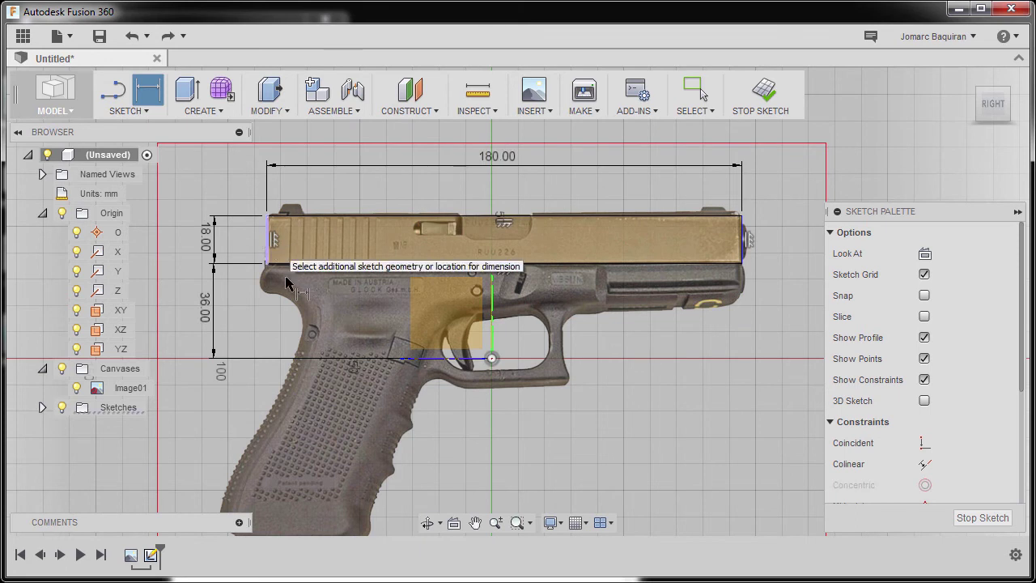
click(491, 359)
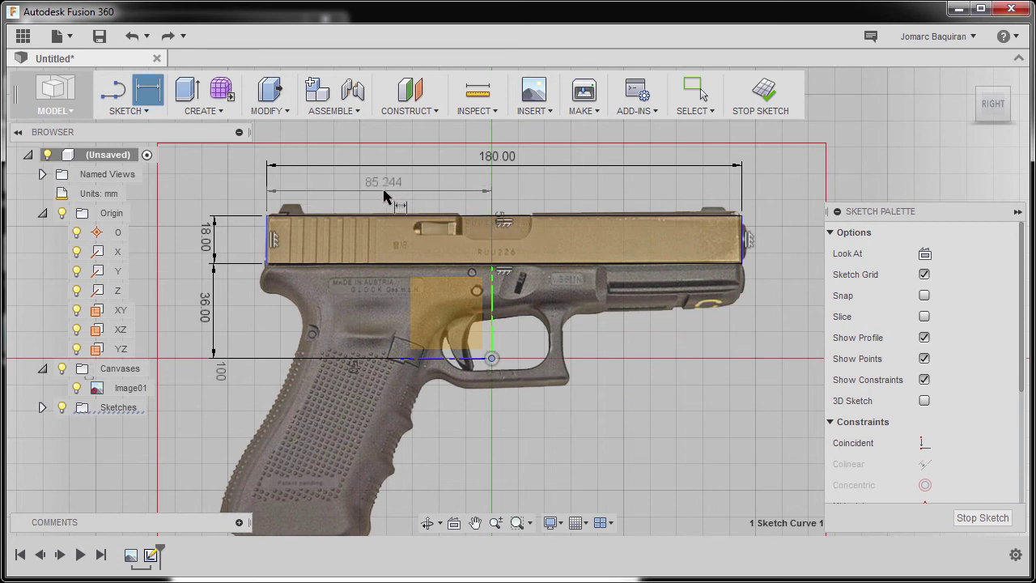
click(383, 196)
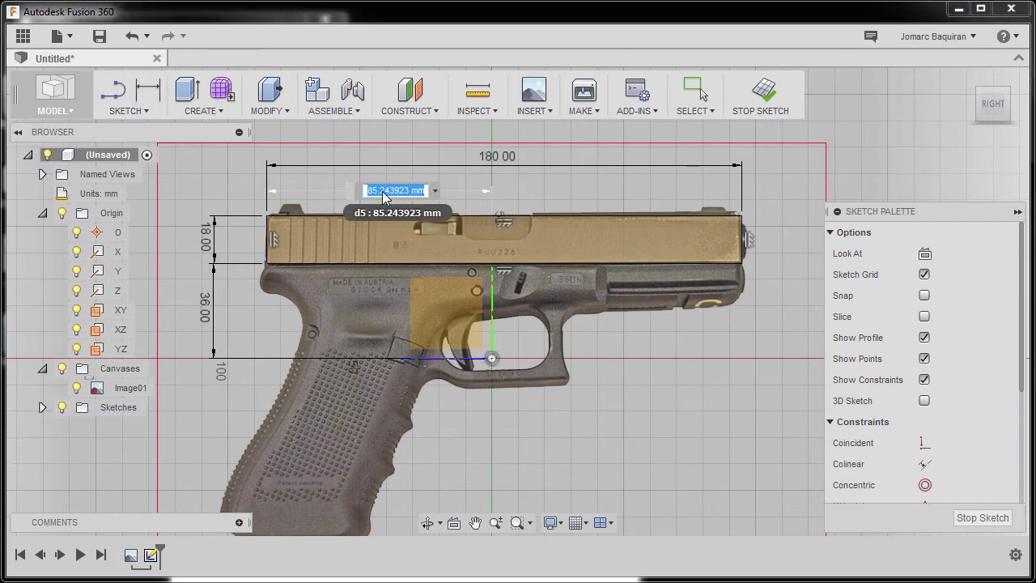
text(85)
key(Return)
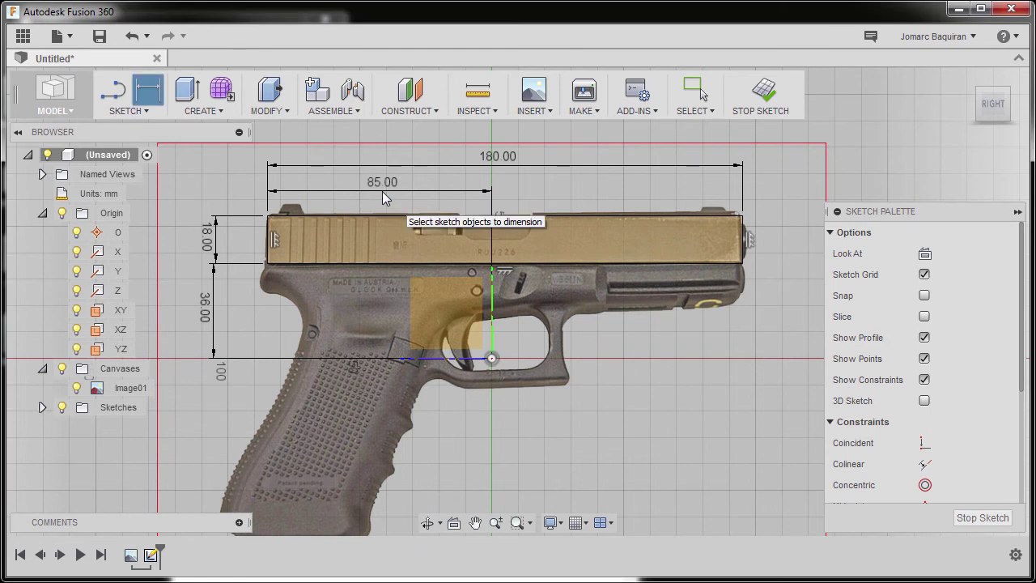
key(Escape)
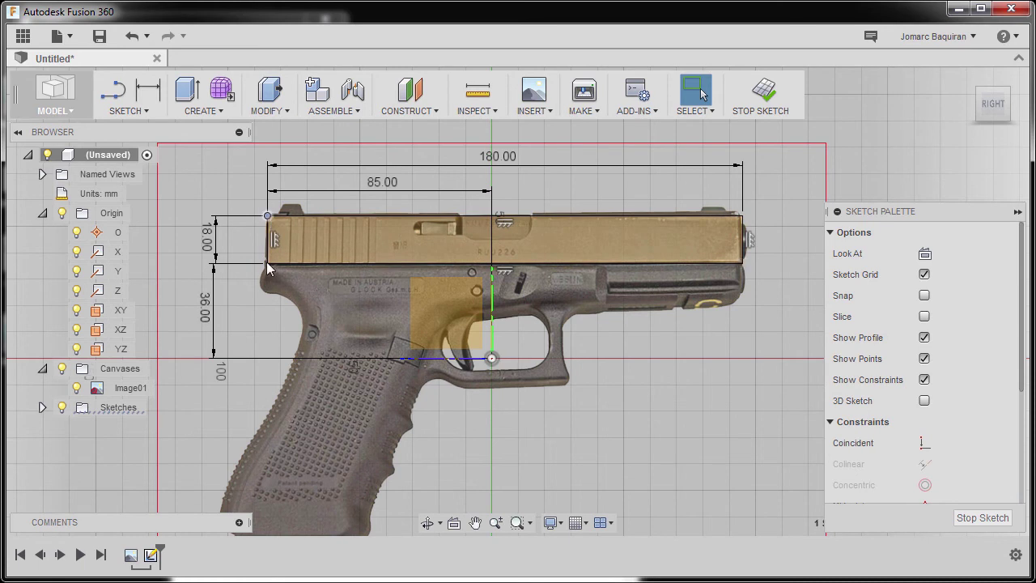
click(458, 263)
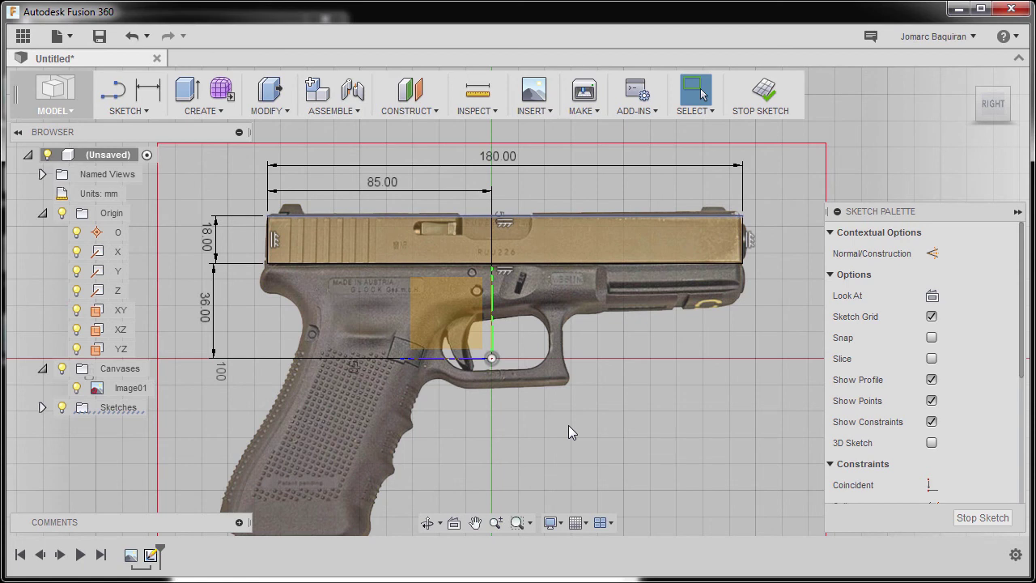
key(ctrl+z)
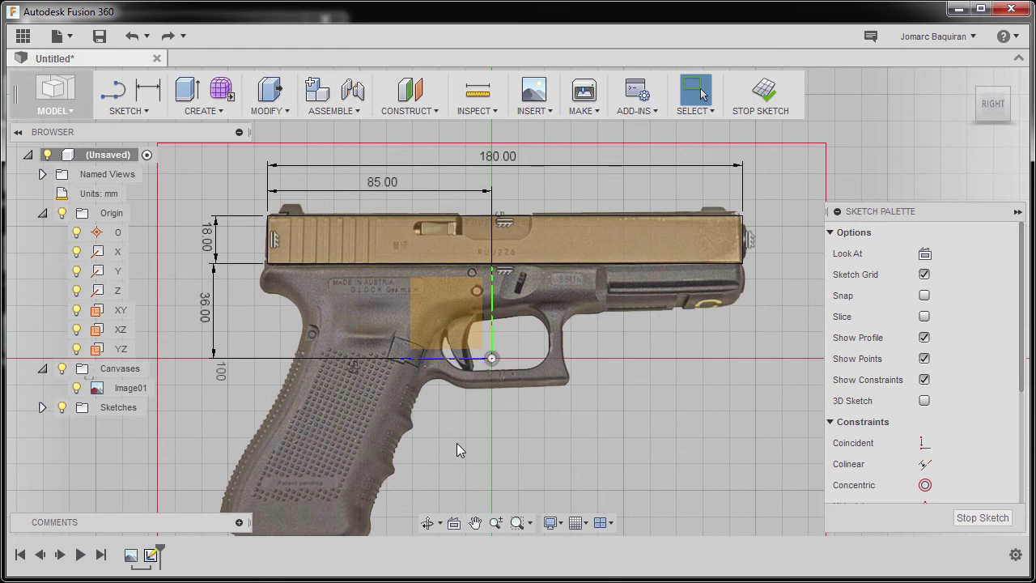
Edit the slide height dimension from 18 to 19 mm.
double_click(207, 240)
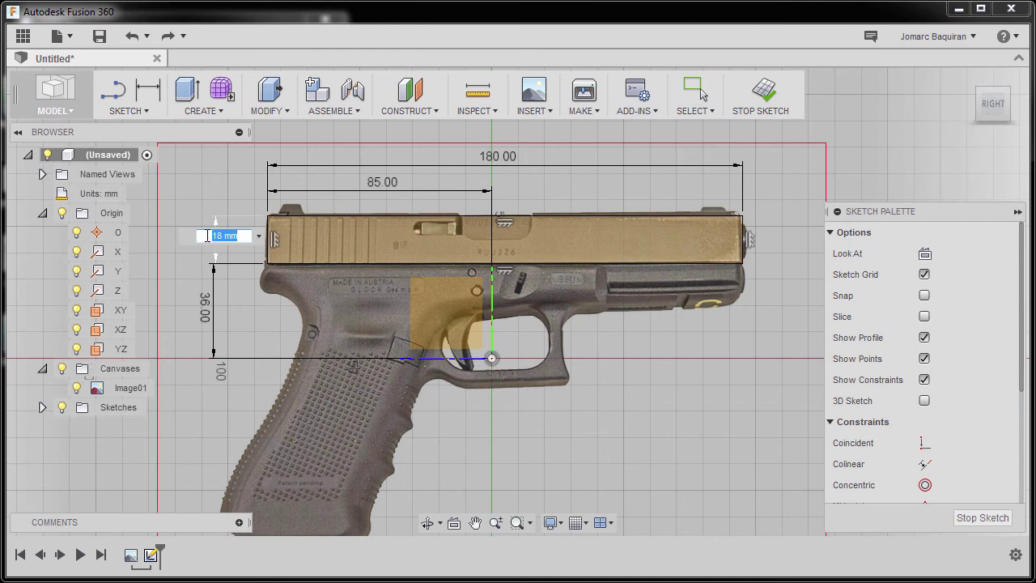
text(19)
key(Return)
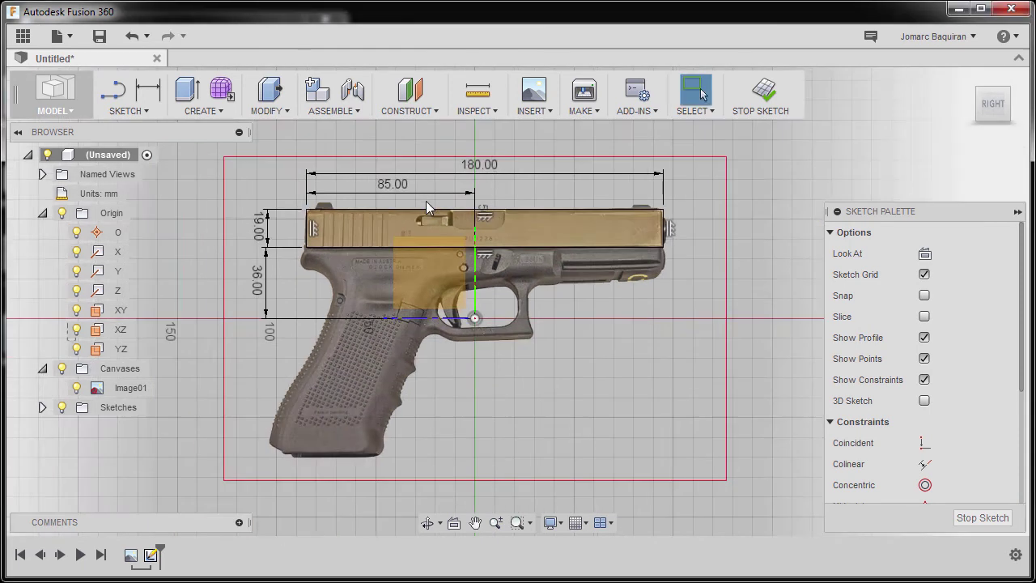
scroll(428, 206, up, 5)
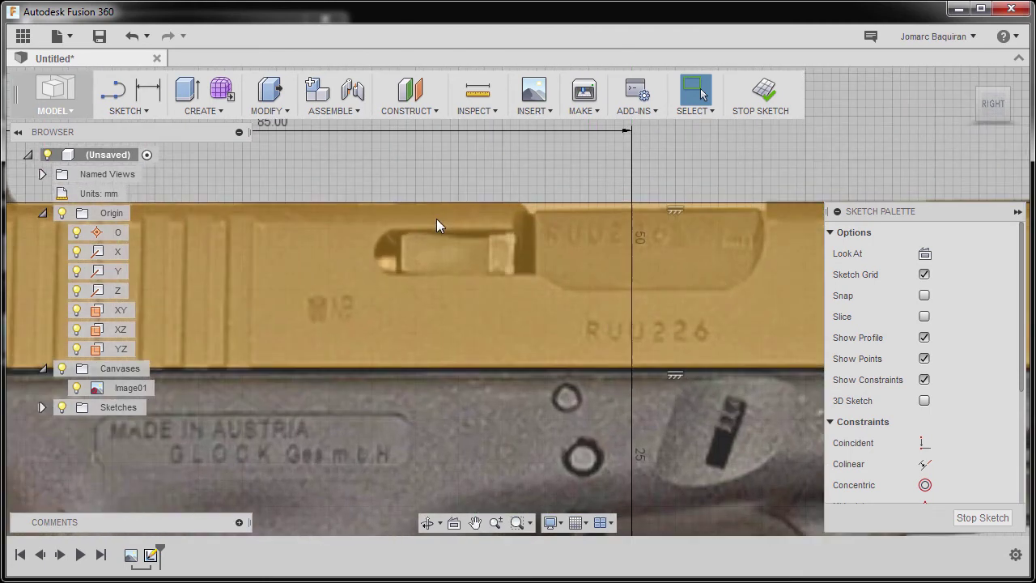
scroll(436, 219, down, 5)
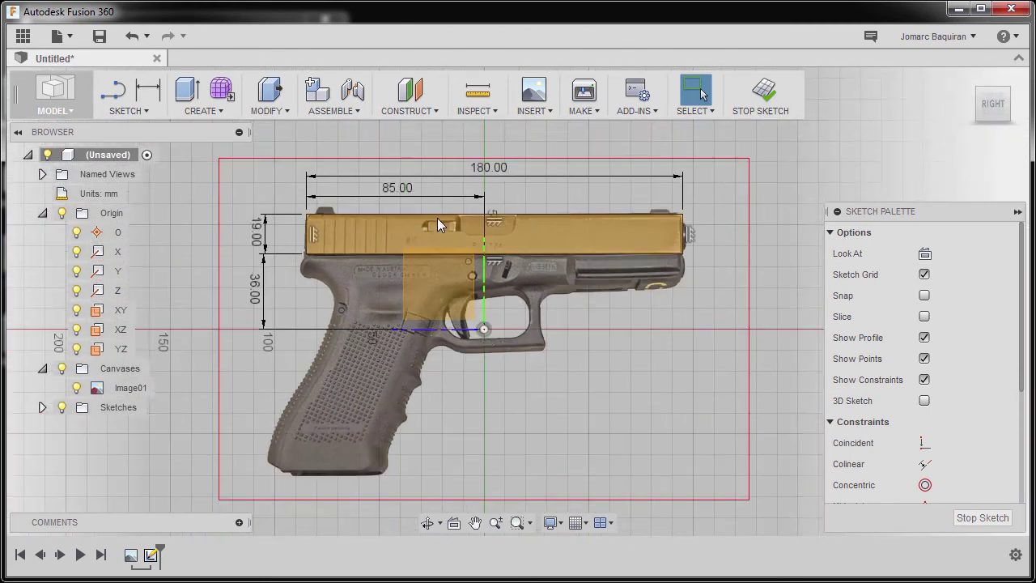
scroll(493, 275, up, 2)
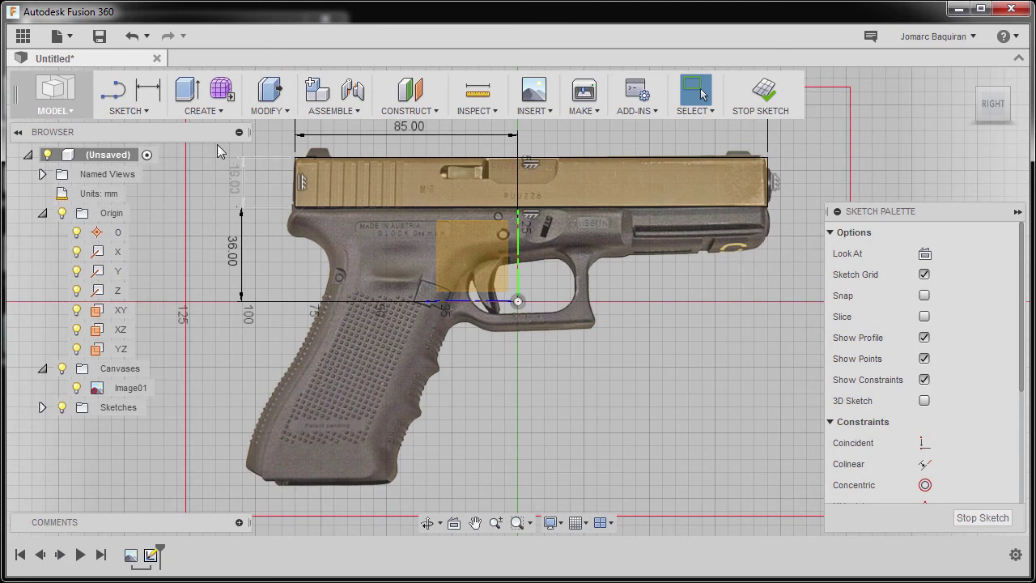
Start an Extrude in the home view with the 3420 mm² slide profile selected.
click(202, 110)
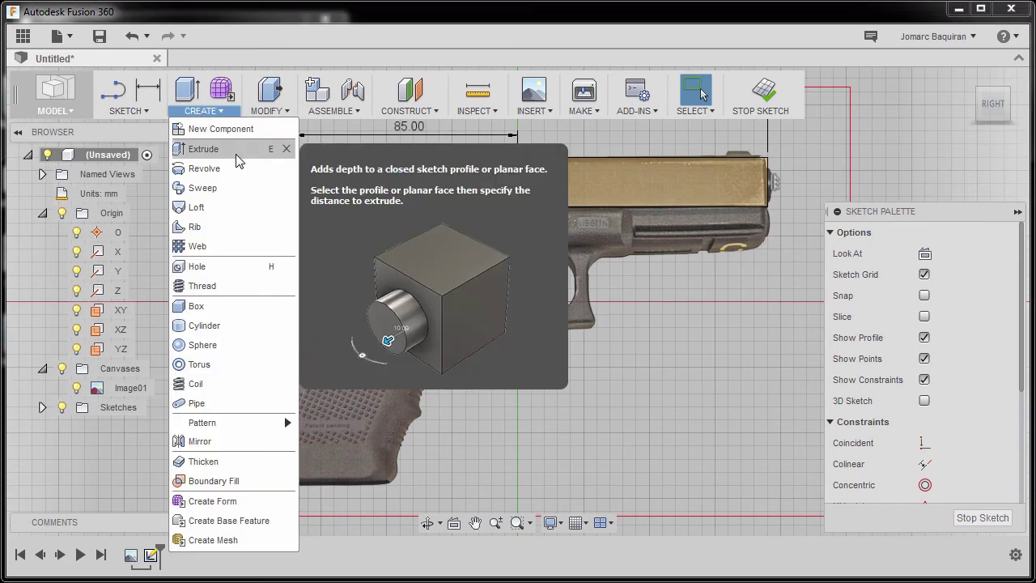
click(236, 154)
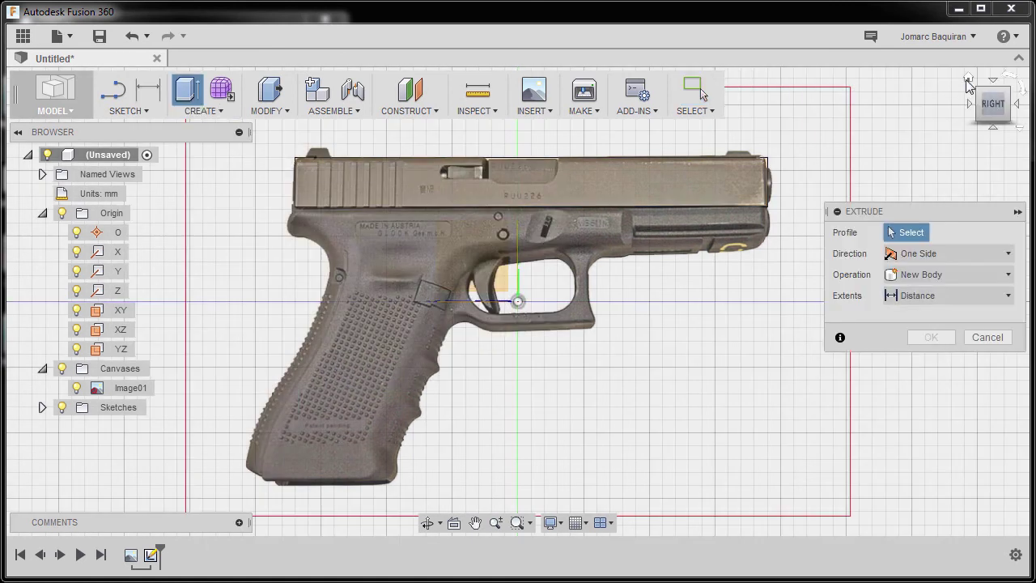
click(968, 78)
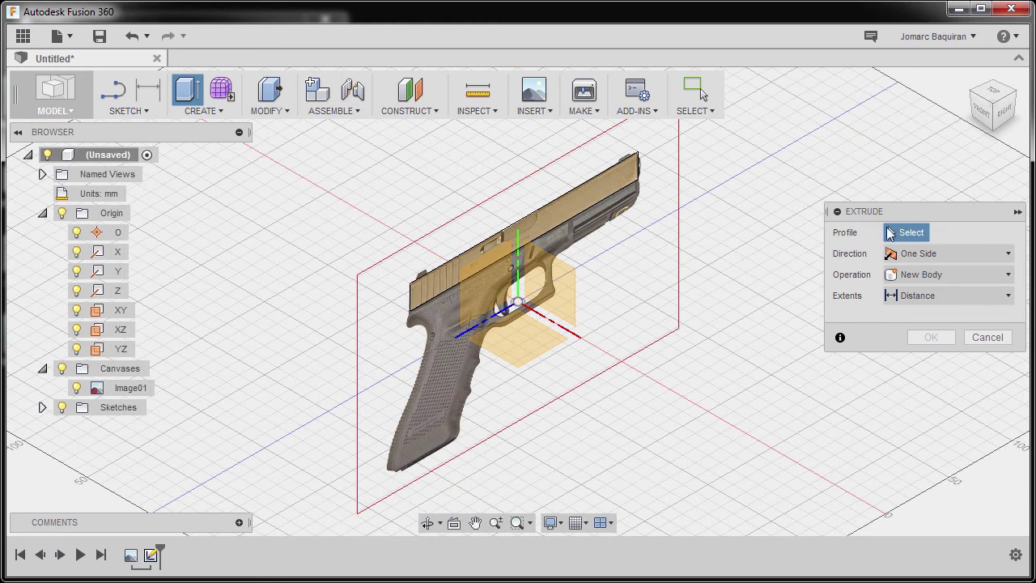
click(577, 200)
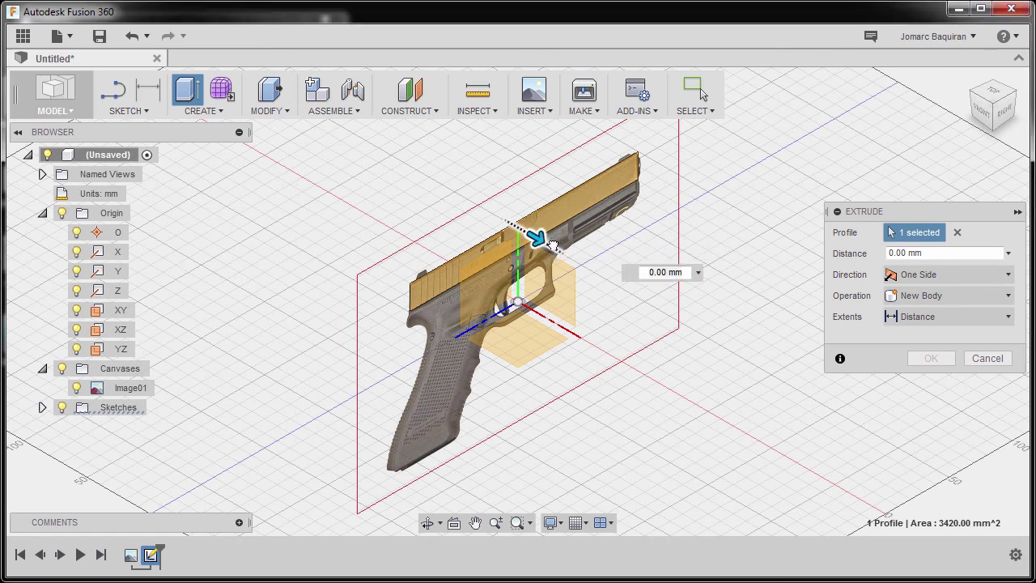
Extrude the slide profile with Symmetric direction and 15 mm distance into a new body.
drag(539, 236, 752, 312)
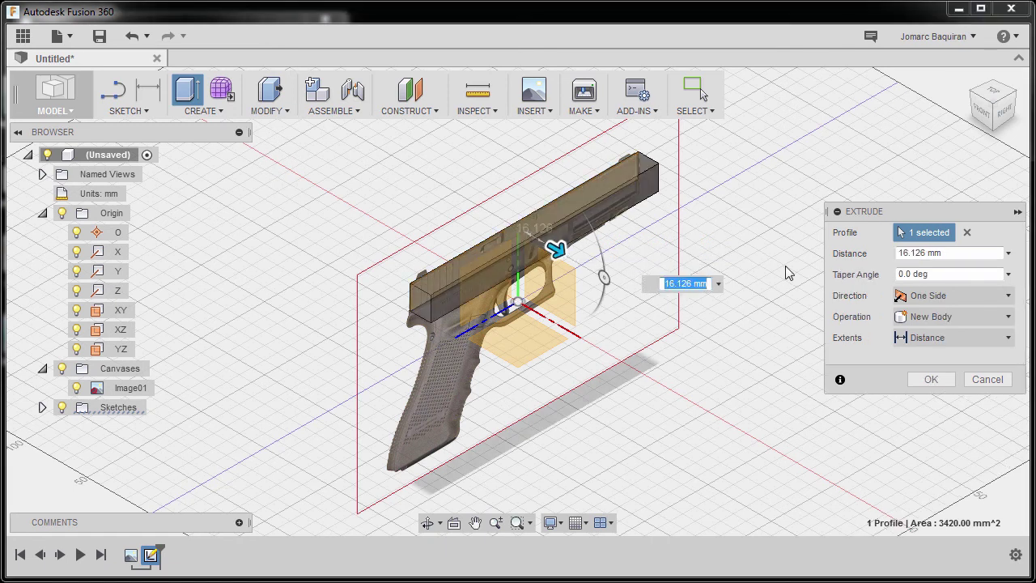
click(939, 298)
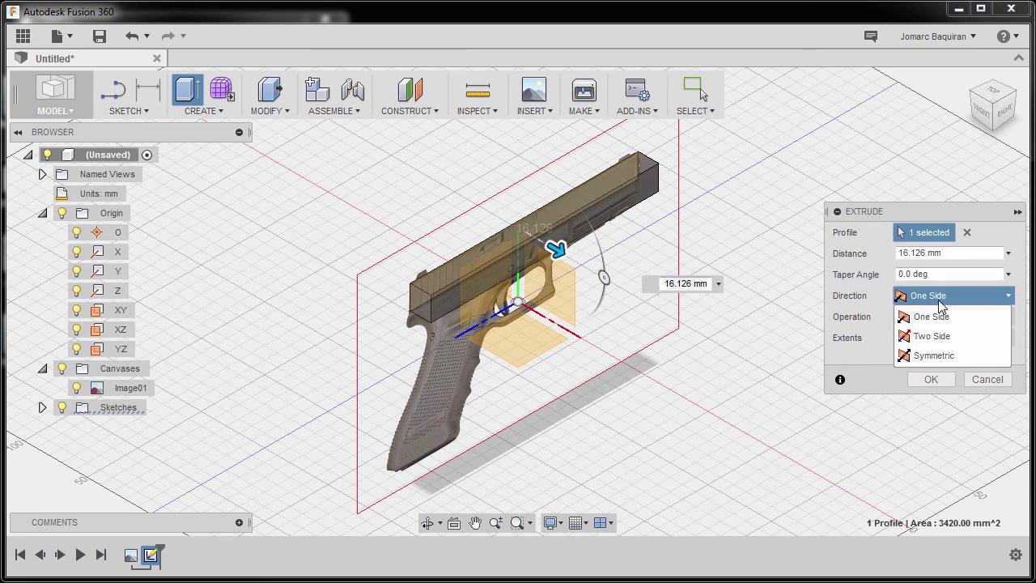
click(935, 355)
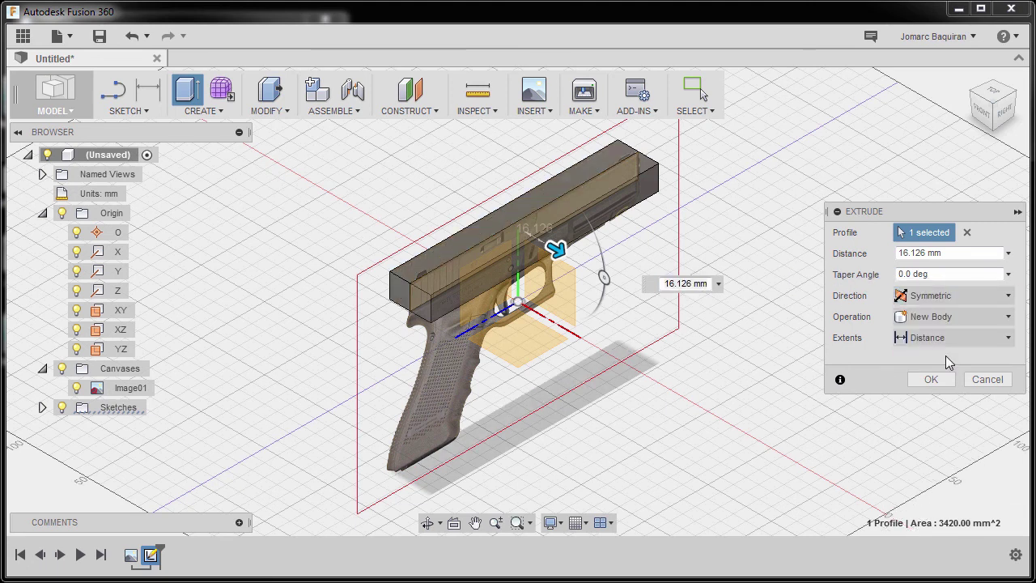
drag(921, 253, 845, 261)
click(967, 255)
drag(925, 254, 886, 255)
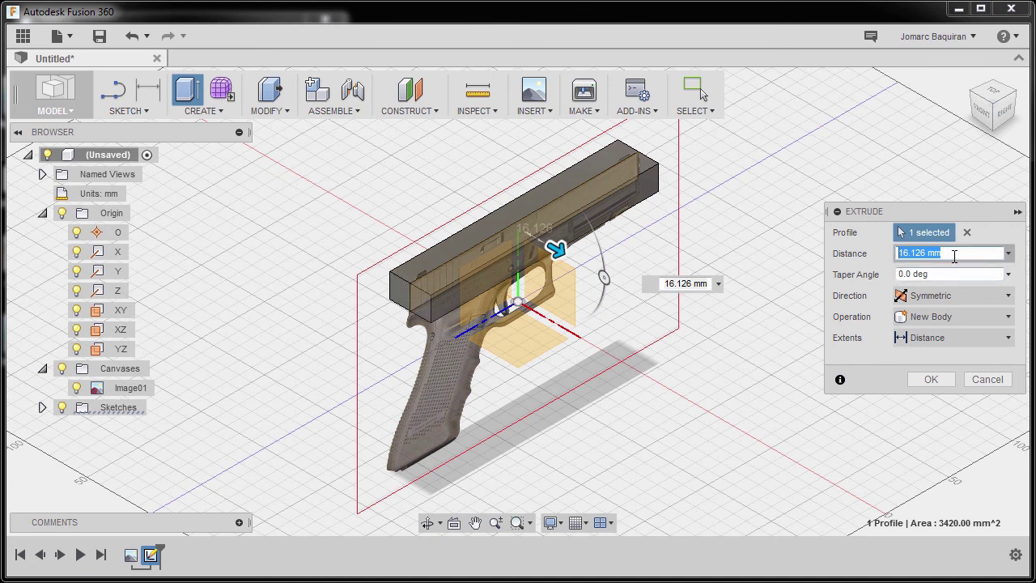
text(15)
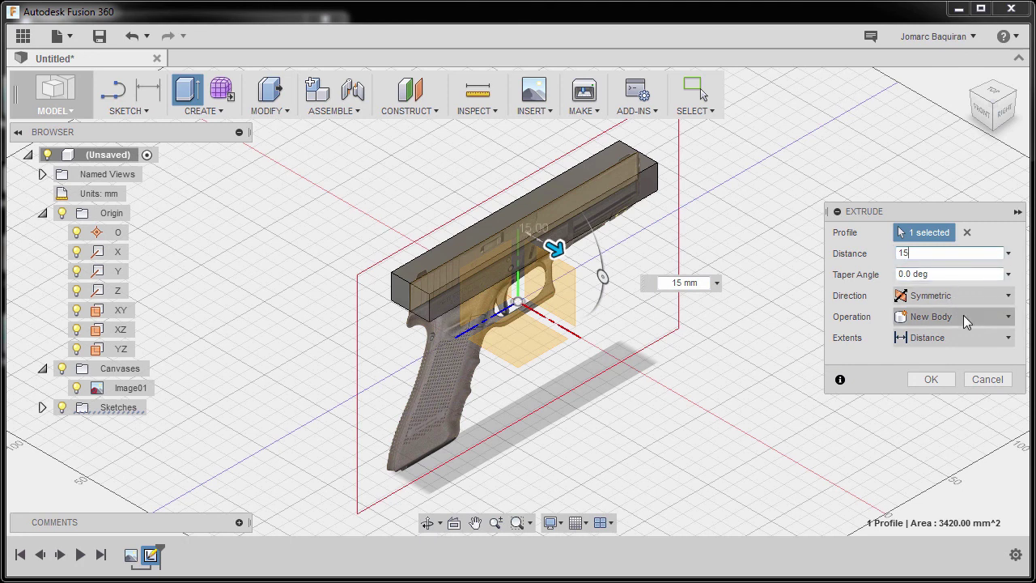
click(931, 380)
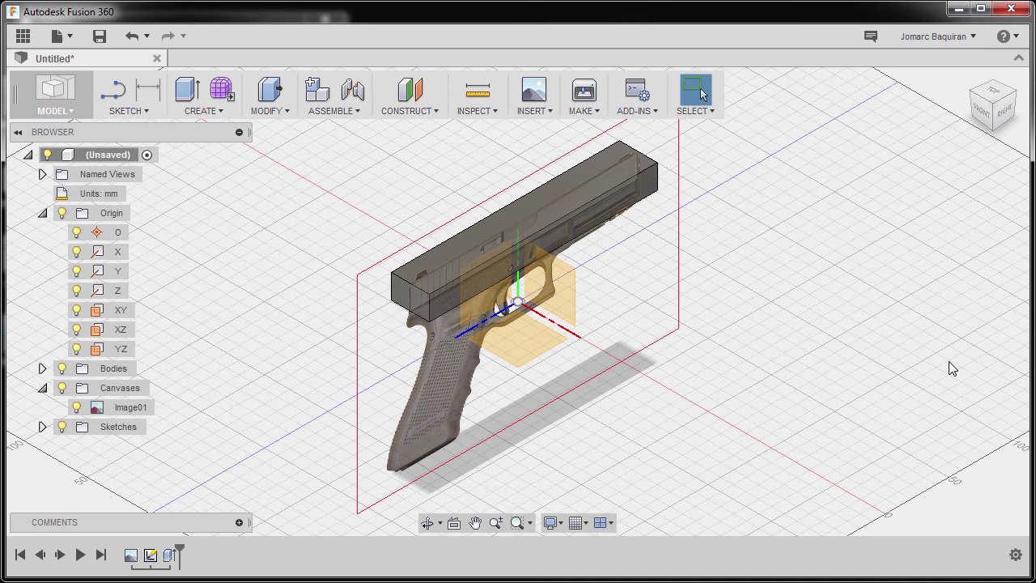
Hide the Canvases and Origin in the Browser, leaving only the slide block visible.
click(62, 387)
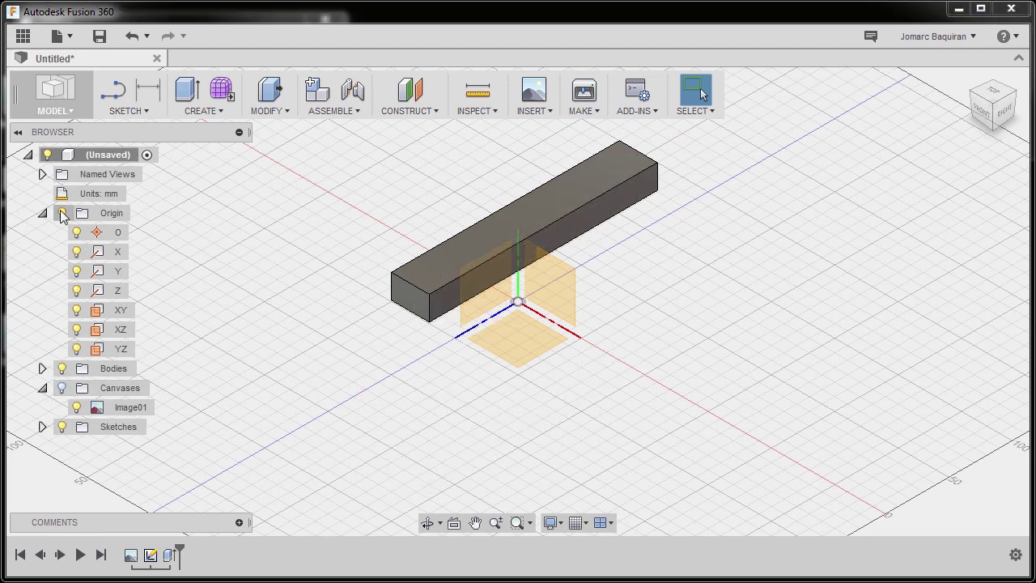
click(61, 213)
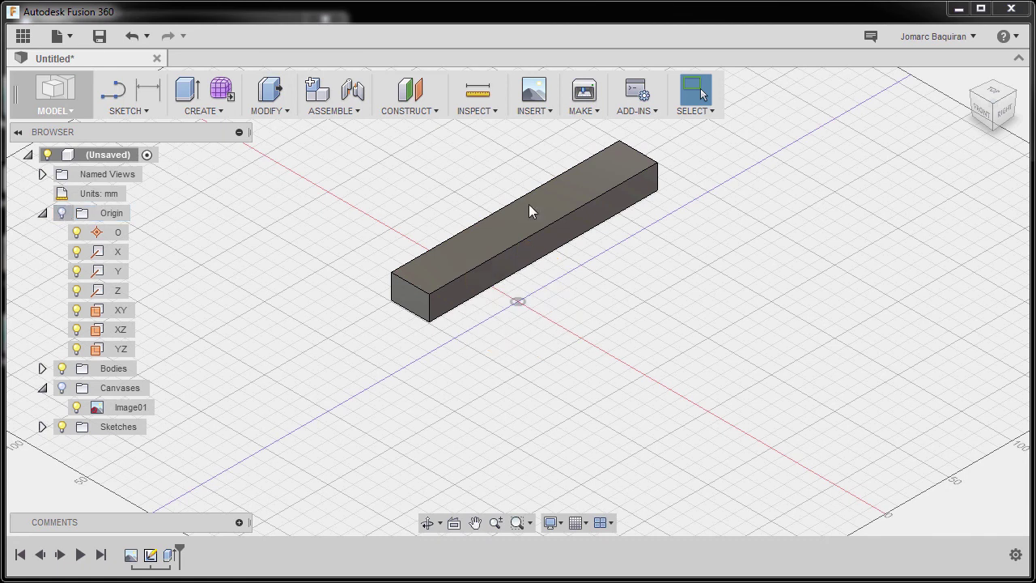
scroll(515, 218, up, 4)
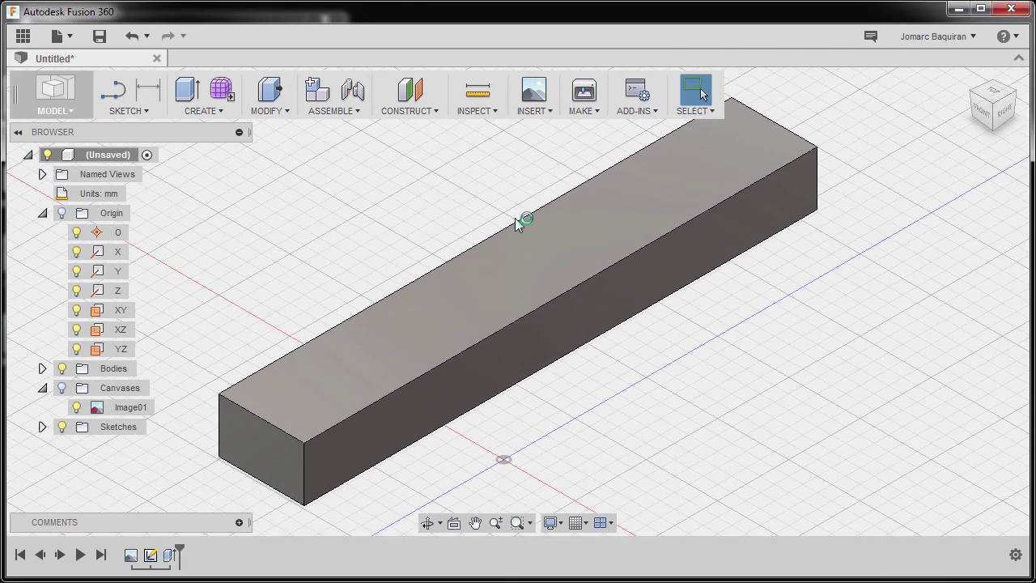
click(485, 114)
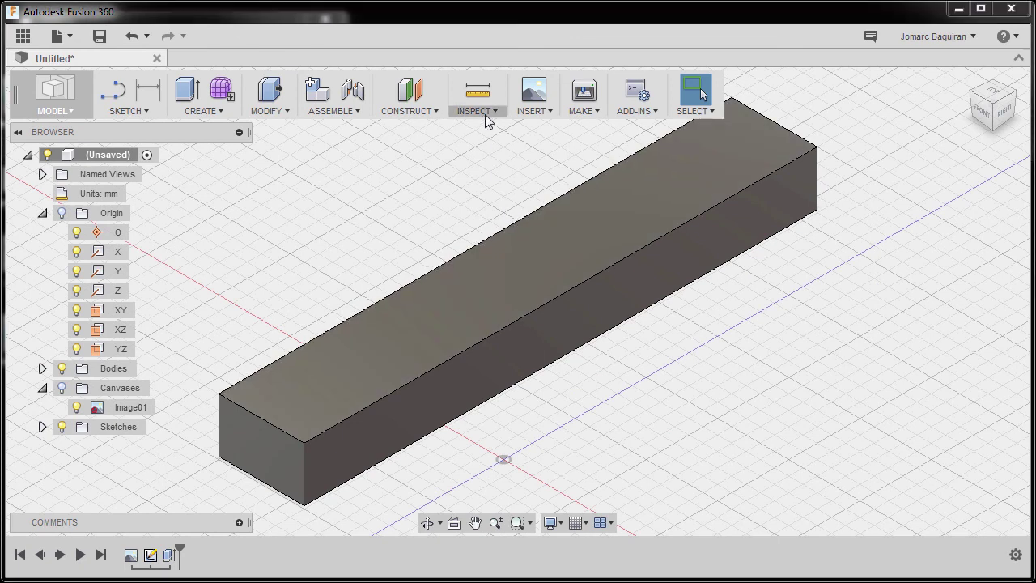
click(523, 130)
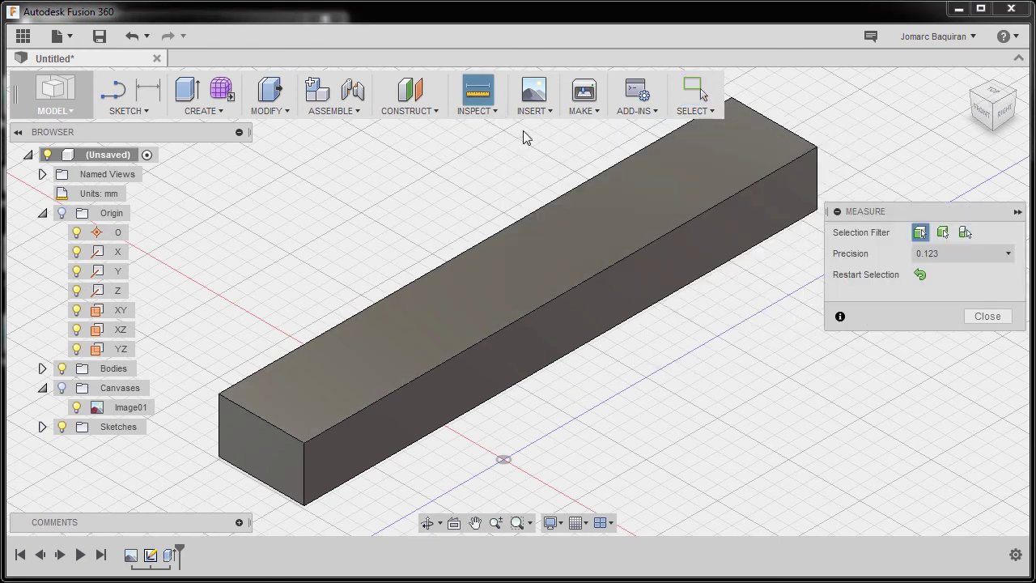
click(284, 428)
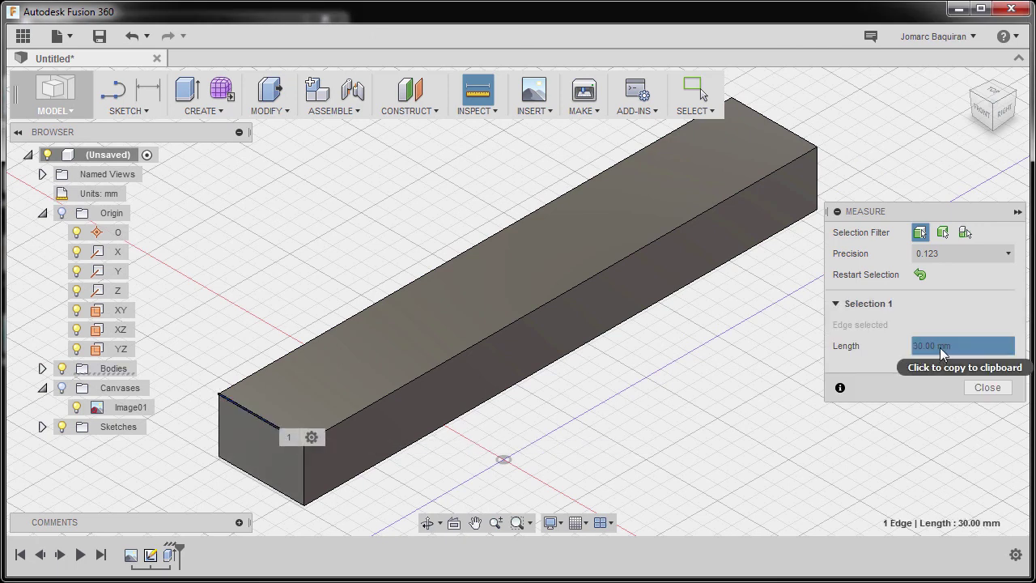
click(986, 386)
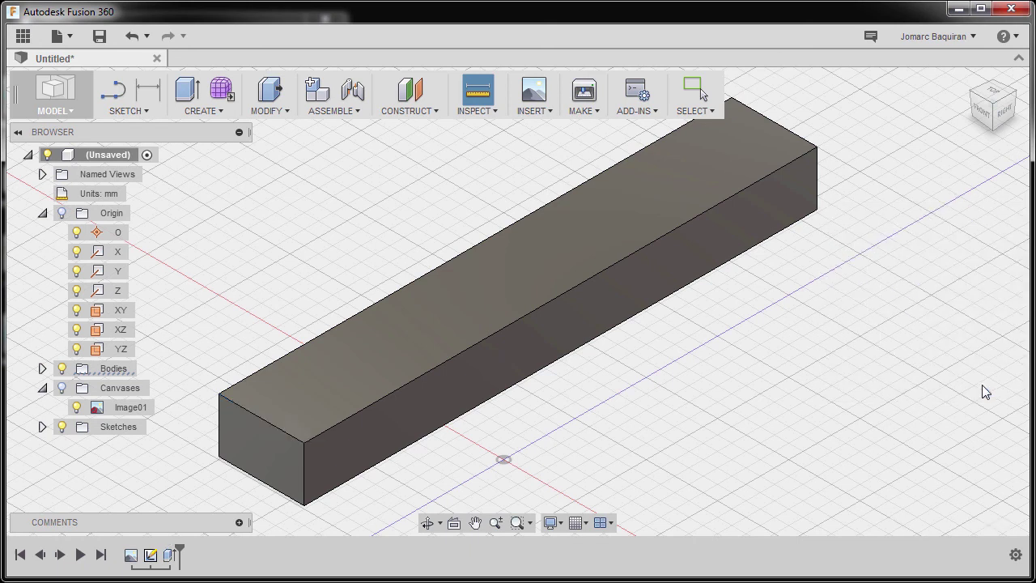